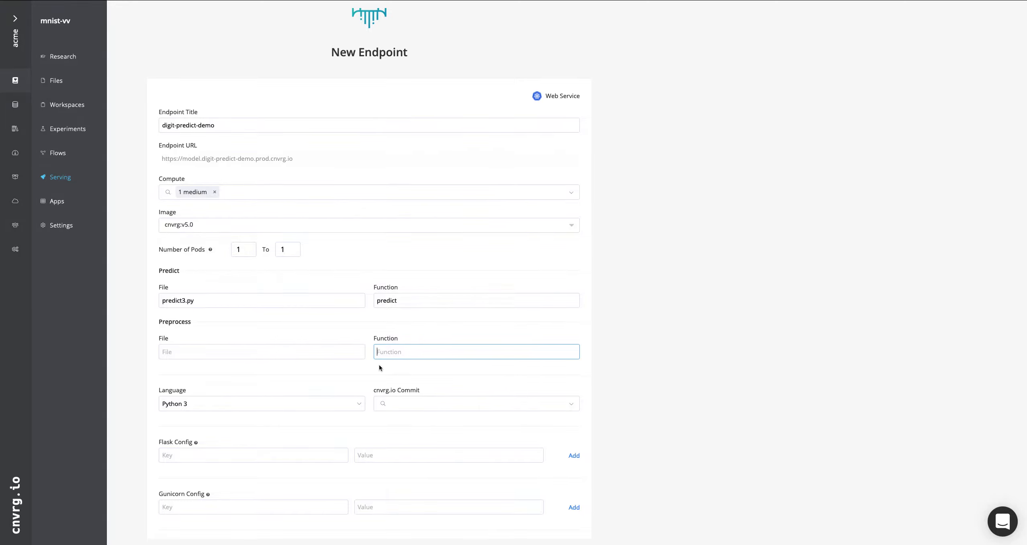
Look through the available cnvrg.io commits for the new endpoint without selecting one.
scroll(380, 368, "down", 1)
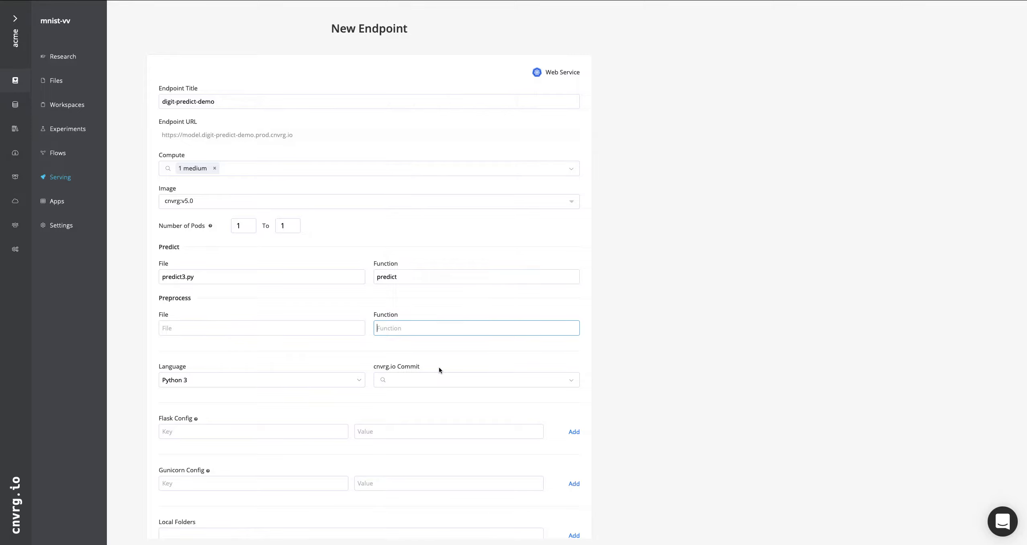
left_click(437, 382)
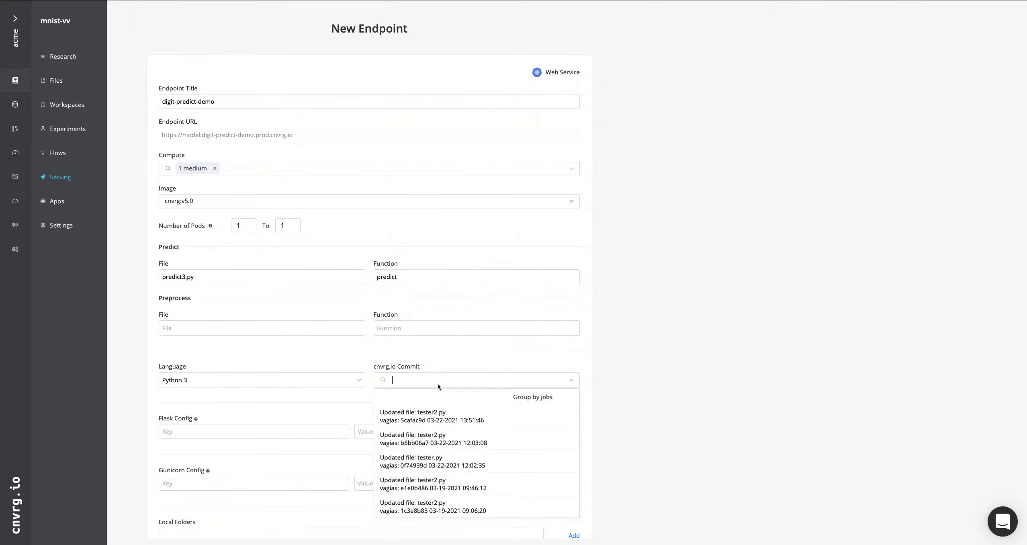
scroll(421, 431, "down", 5)
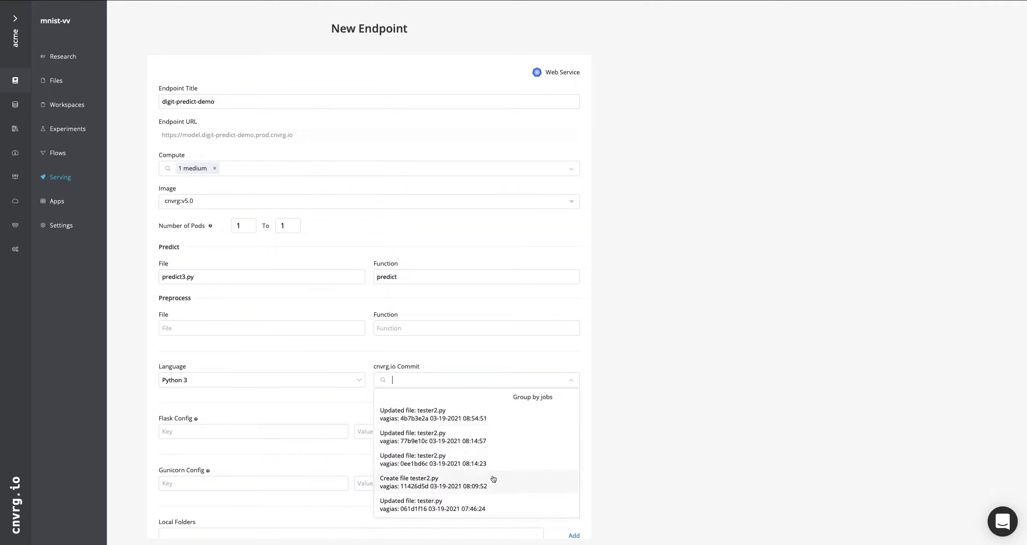
scroll(475, 483, "down", 2)
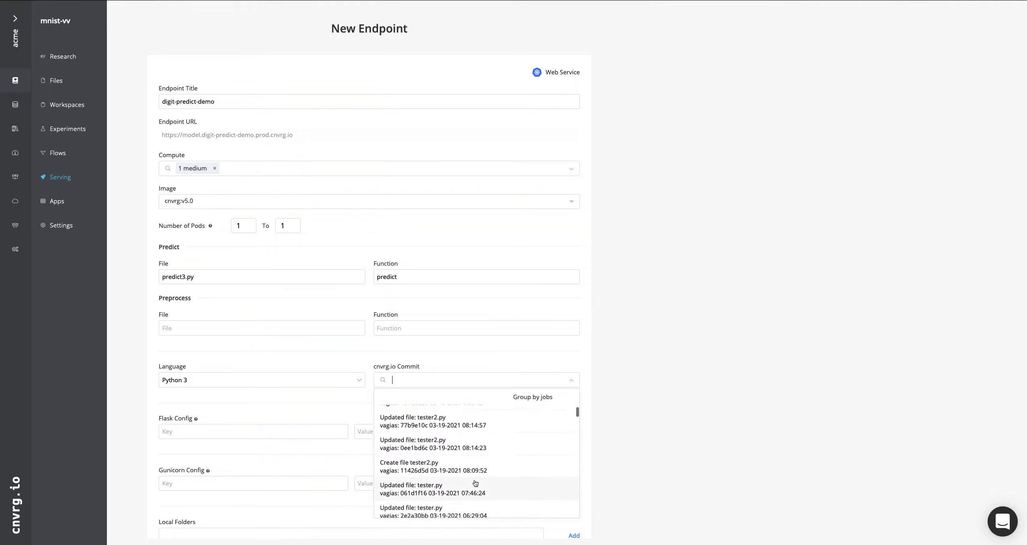
left_click(369, 355)
Enable the option for the endpoint's function to accept a file as input.
scroll(347, 446, "down", 3)
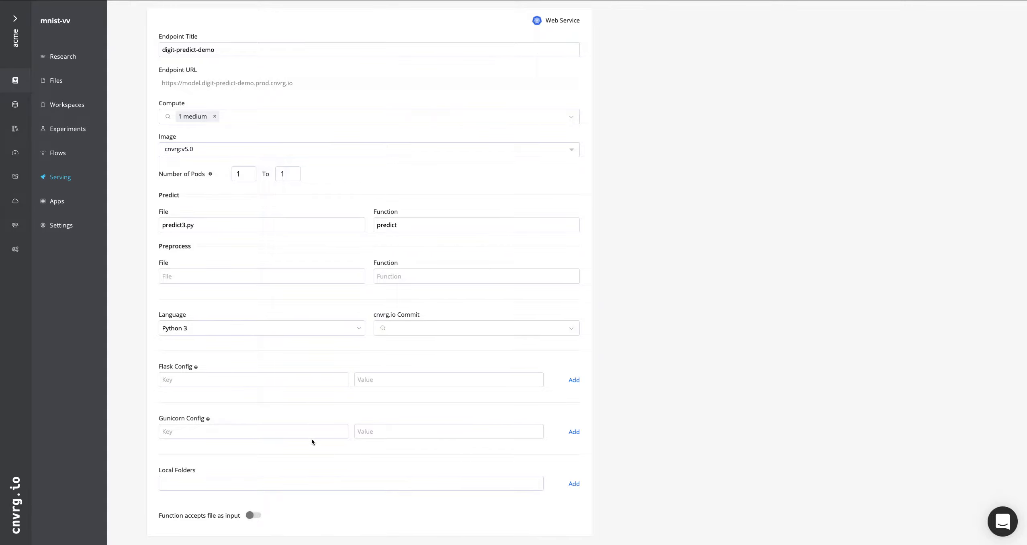
left_click(250, 516)
scroll(291, 517, "down", 1)
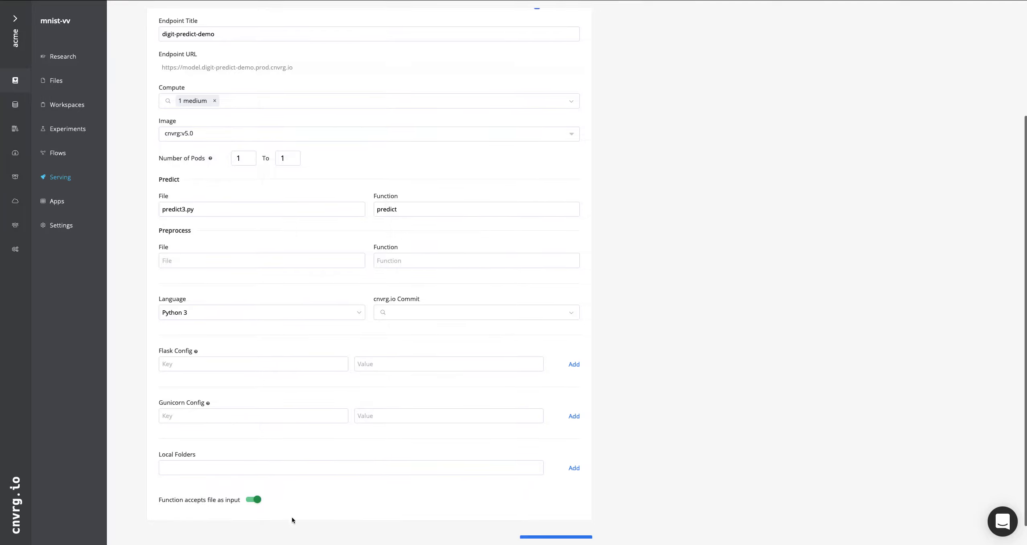
left_click_drag(190, 499, 249, 501)
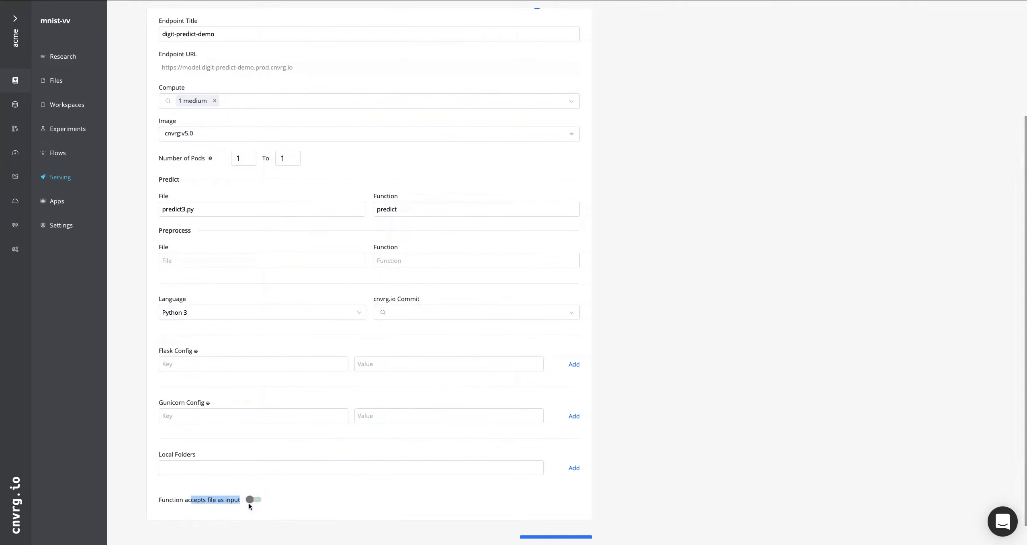
left_click(260, 501)
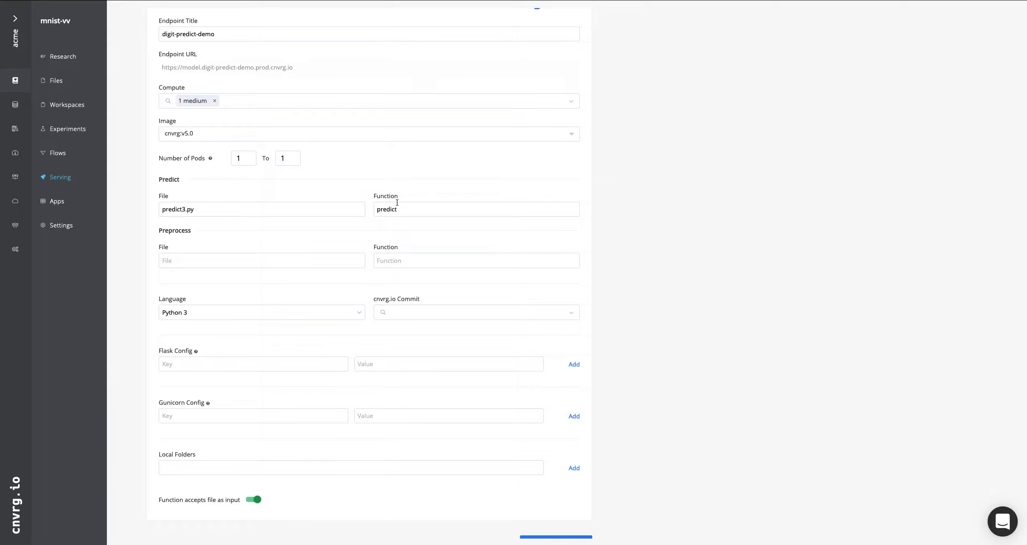
Review the endpoint settings and deploy the digit-predict-demo endpoint.
scroll(370, 249, "up", 4)
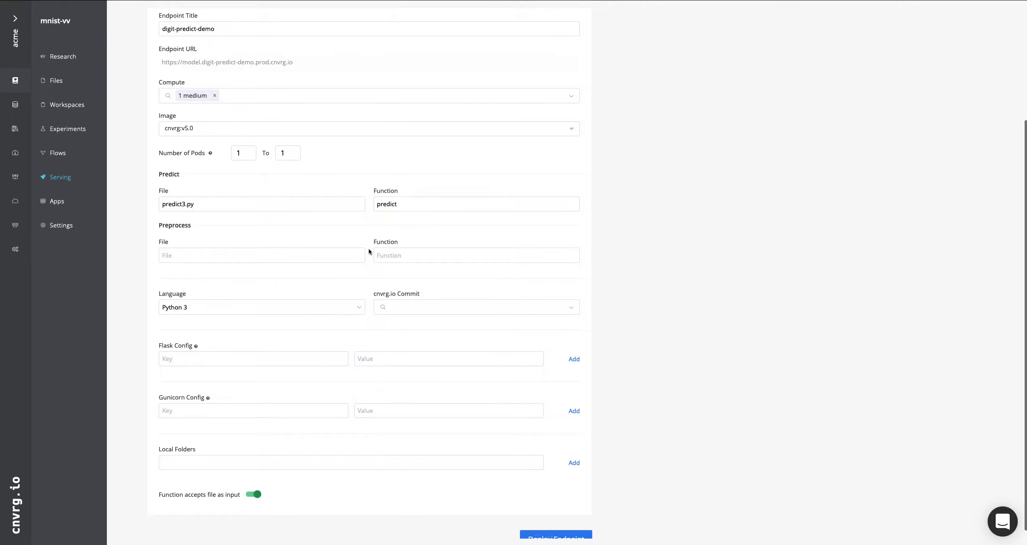
scroll(439, 304, "down", 4)
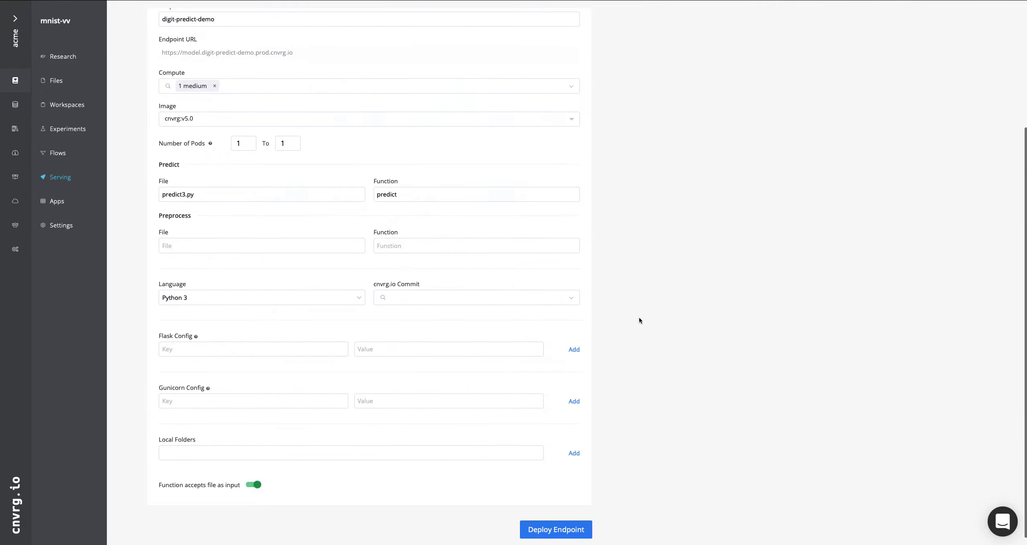
left_click(545, 532)
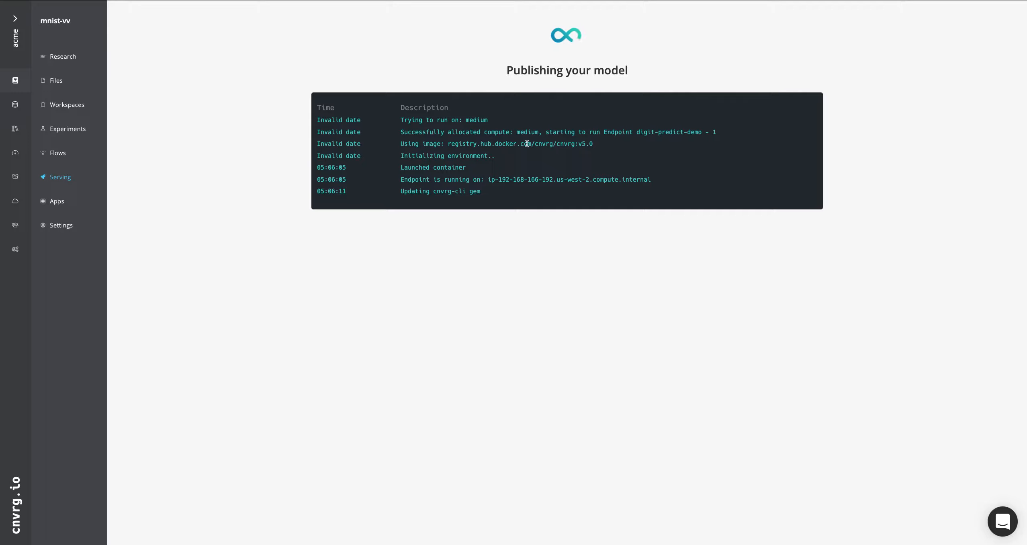
Examine the container image version and the host the endpoint runs on in the publishing log.
left_click_drag(590, 143, 554, 143)
left_click(557, 143)
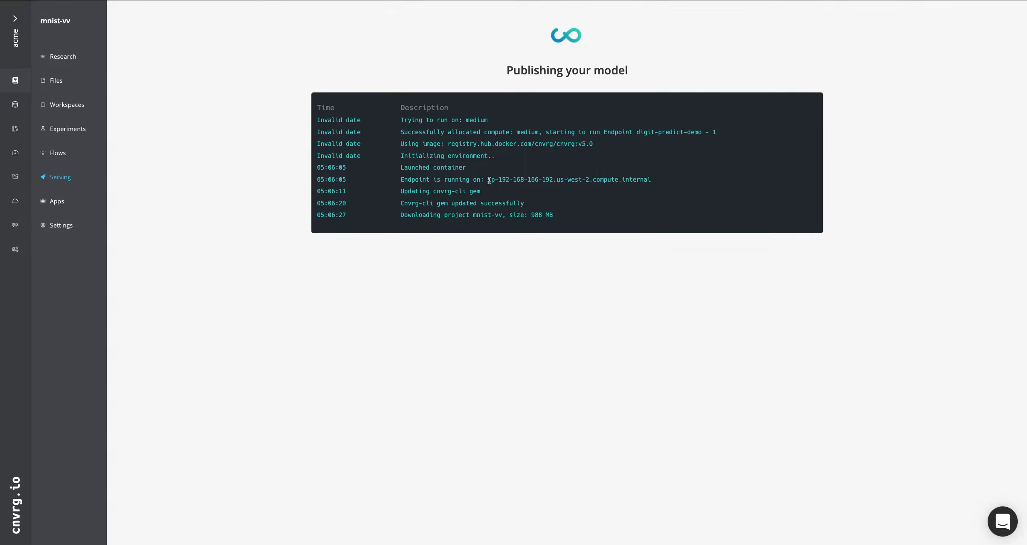
left_click_drag(490, 179, 679, 178)
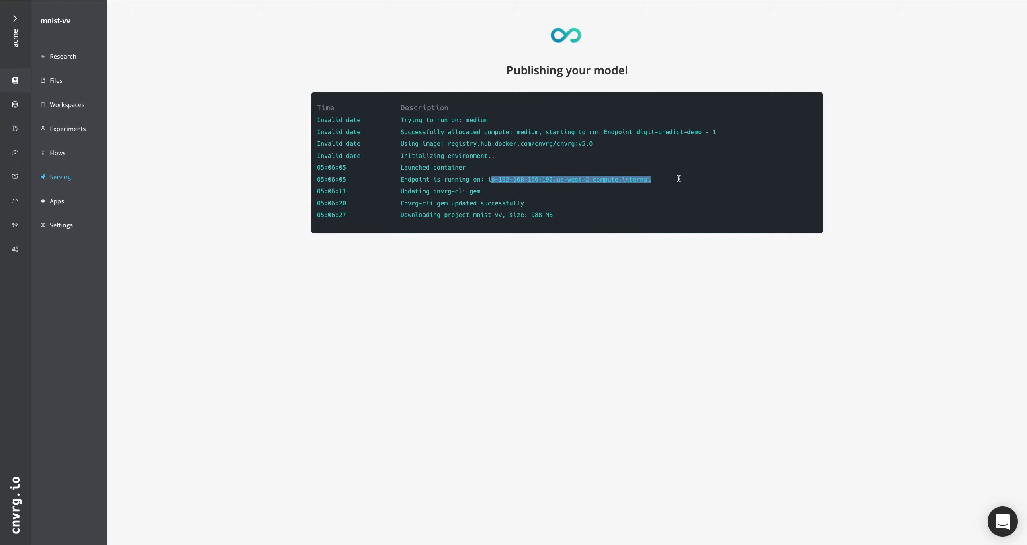
left_click(679, 178)
left_click_drag(487, 179, 666, 177)
left_click(680, 181)
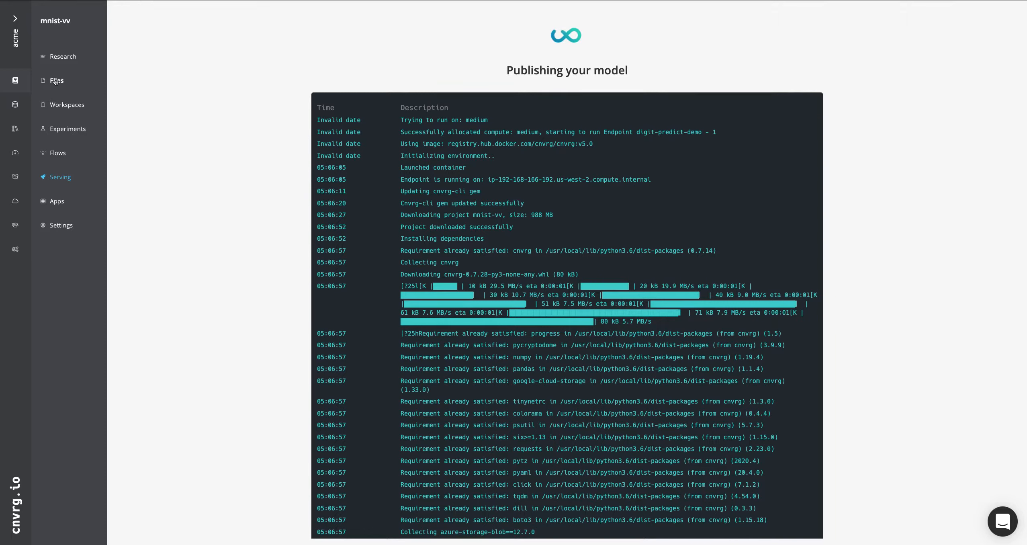
Read through the deployment log from the dependency installation to the endpoint's startup entries.
scroll(560, 378, "down", 3)
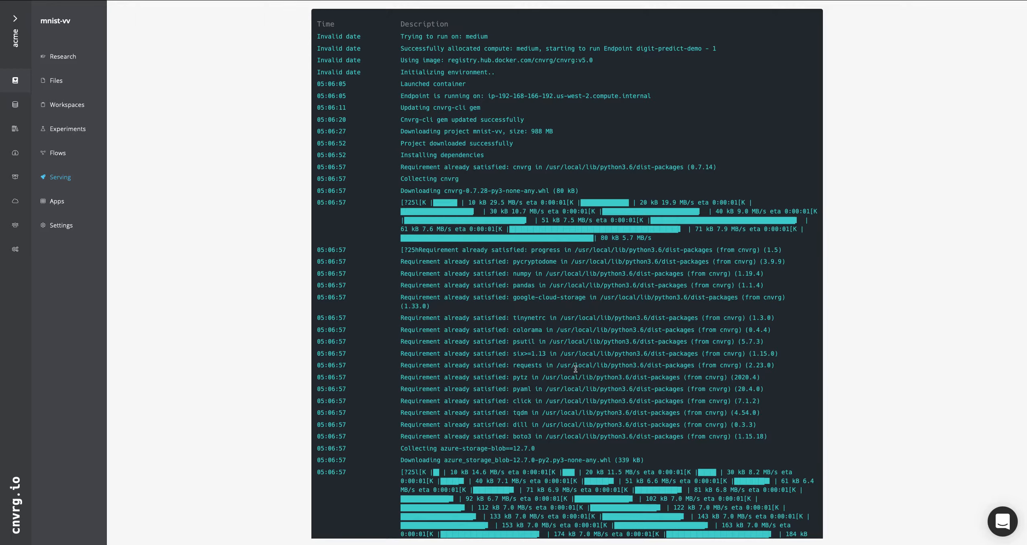
scroll(575, 369, "down", 20)
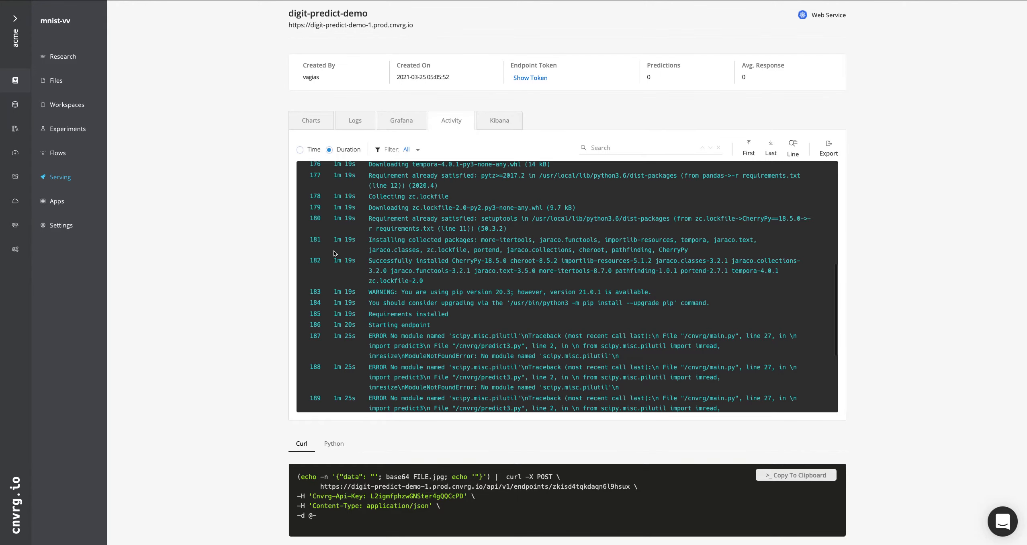
scroll(458, 297, "down", 3)
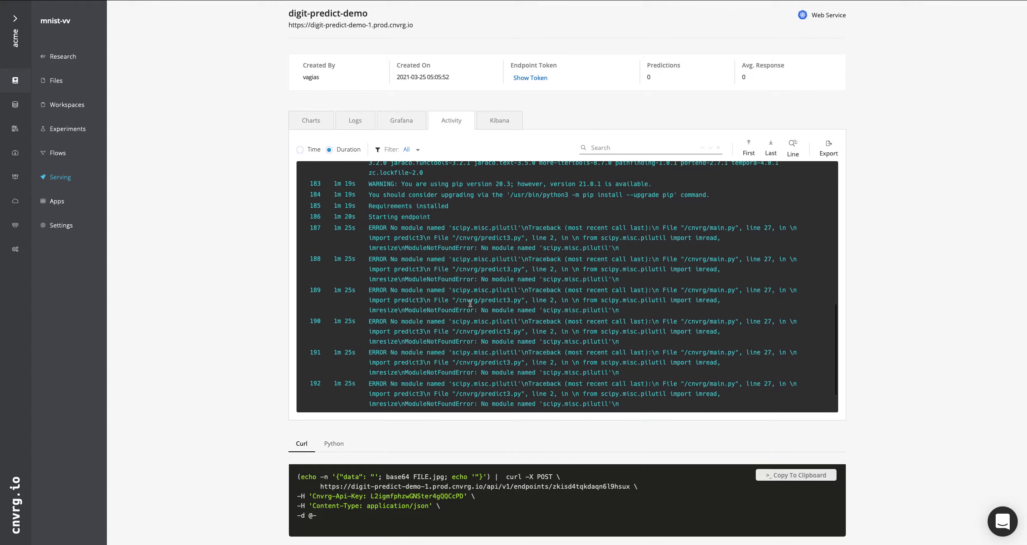
scroll(471, 306, "down", 2)
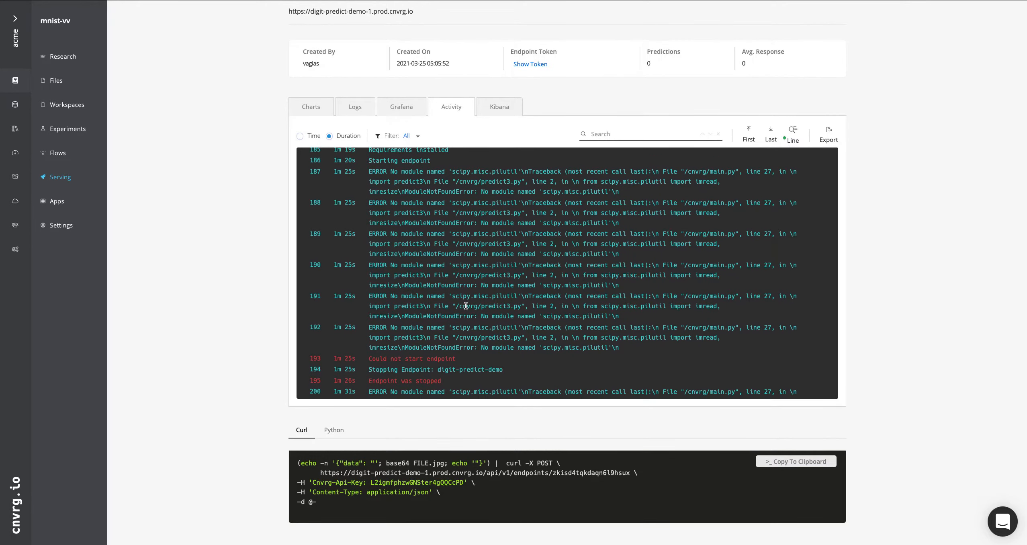
scroll(466, 306, "up", 1)
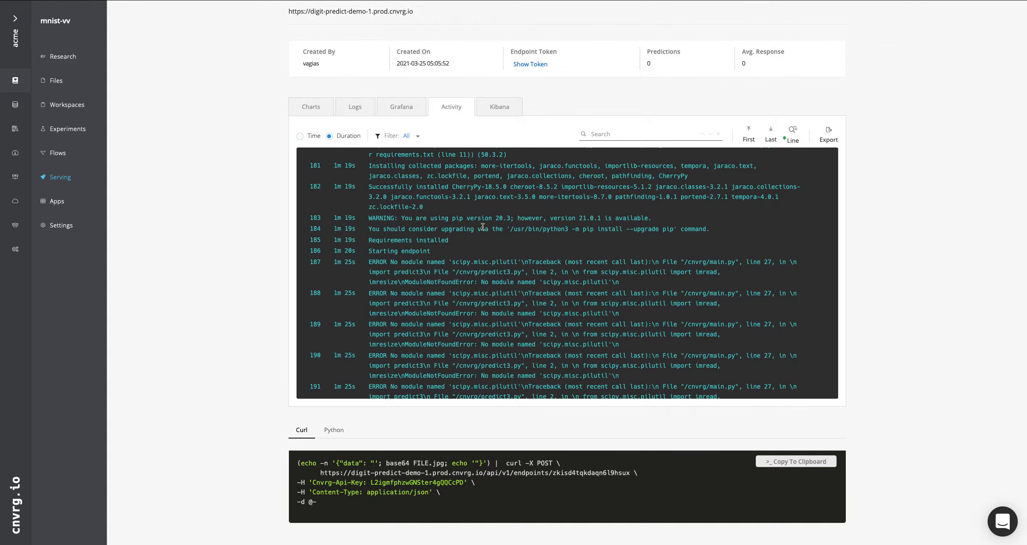
scroll(482, 227, "down", 5)
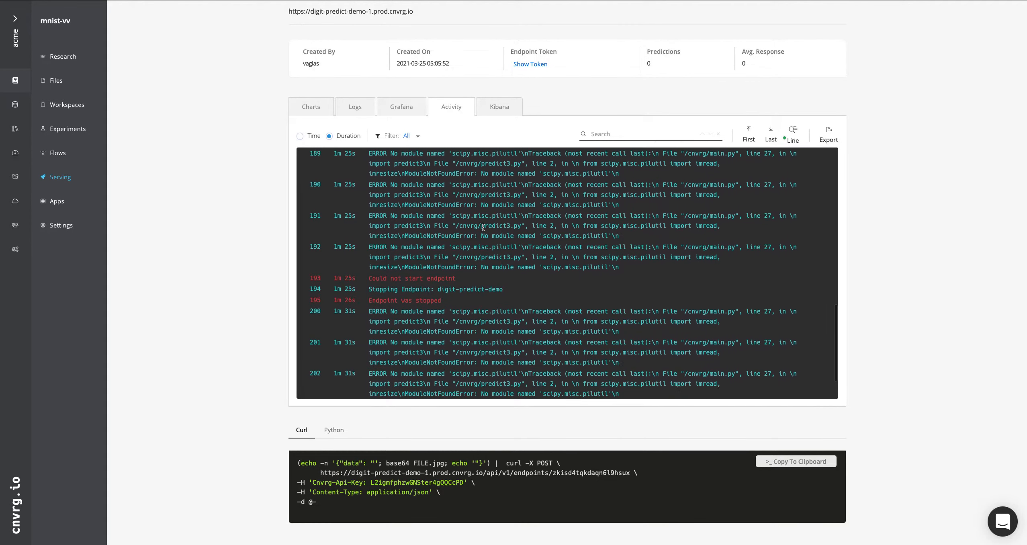
scroll(482, 227, "down", 2)
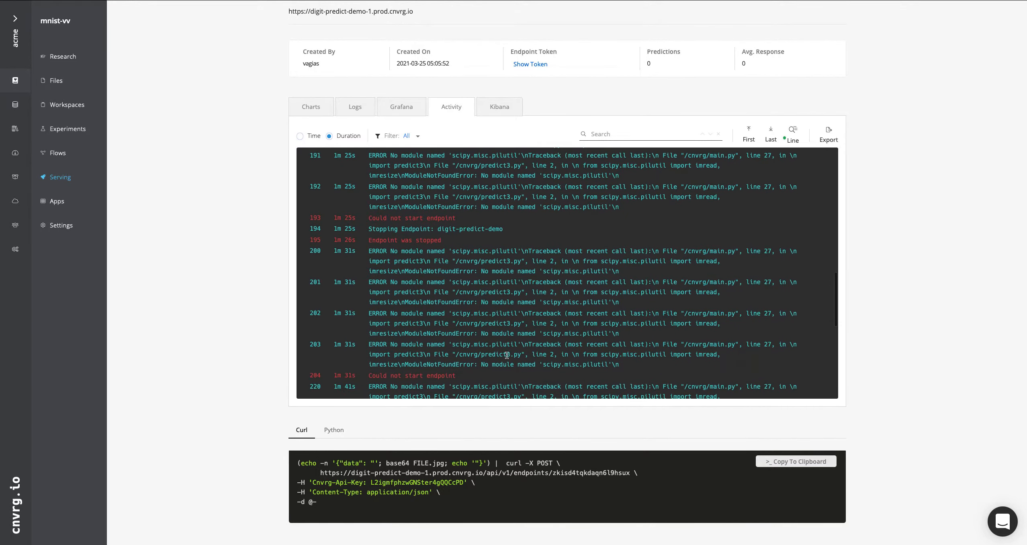
Examine the module import error entries through to the end of the endpoint's activity log.
left_click_drag(480, 365, 619, 368)
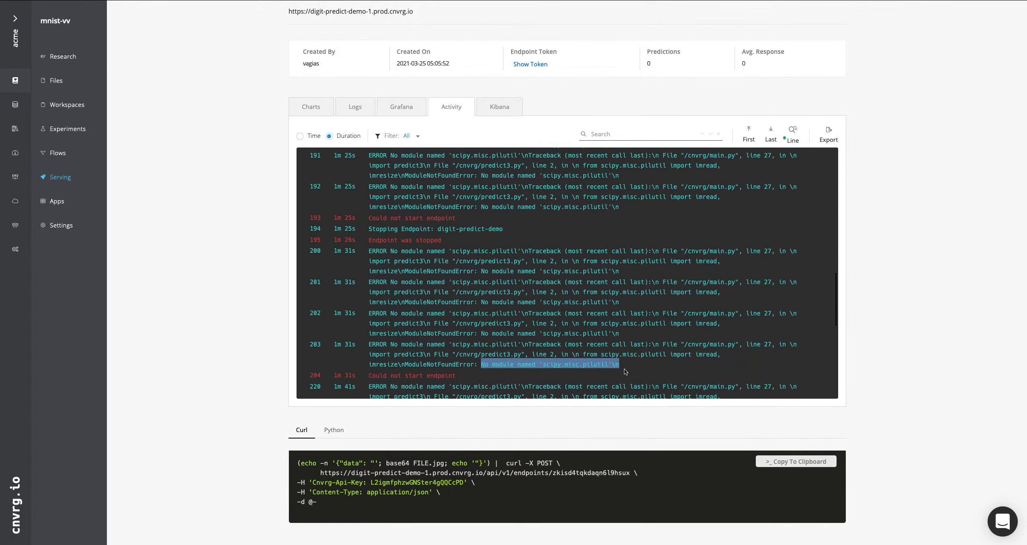
left_click(546, 366)
scroll(571, 356, "down", 5)
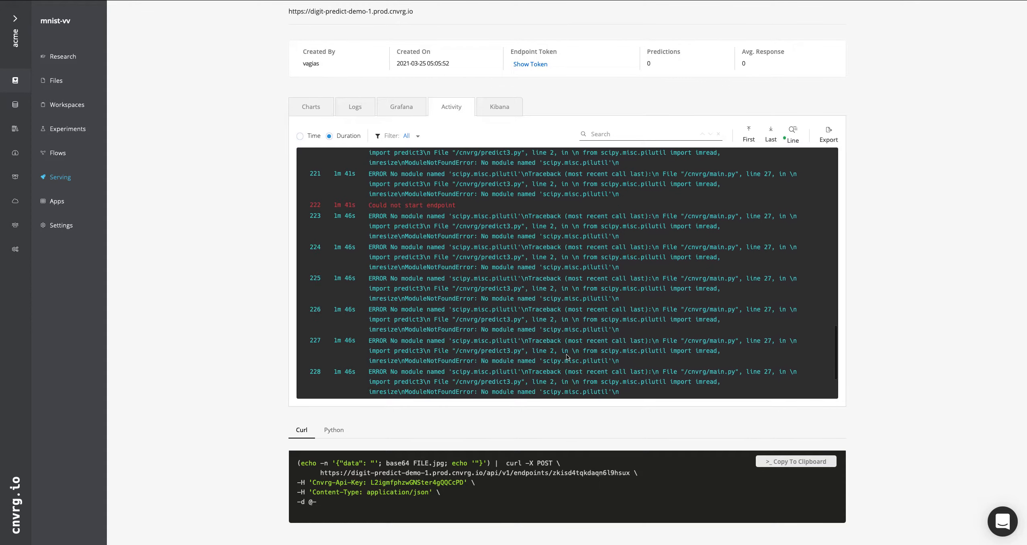
scroll(567, 355, "down", 2)
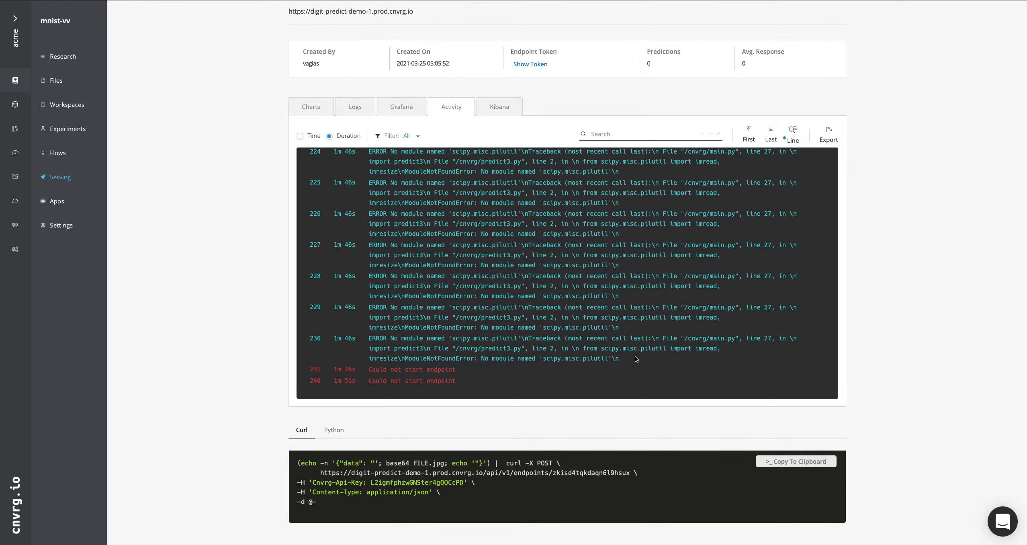
left_click_drag(635, 359, 369, 265)
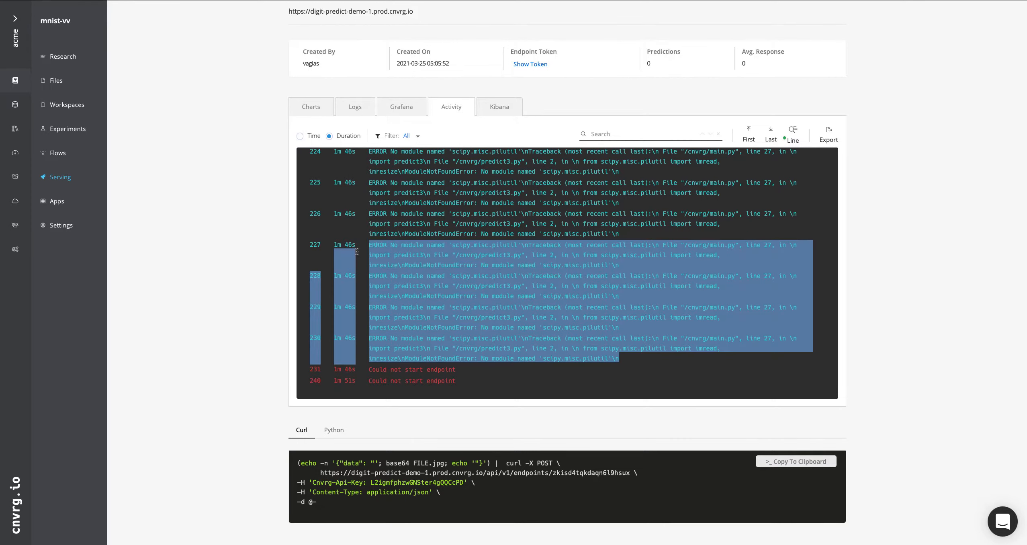
left_click_drag(357, 252, 310, 234)
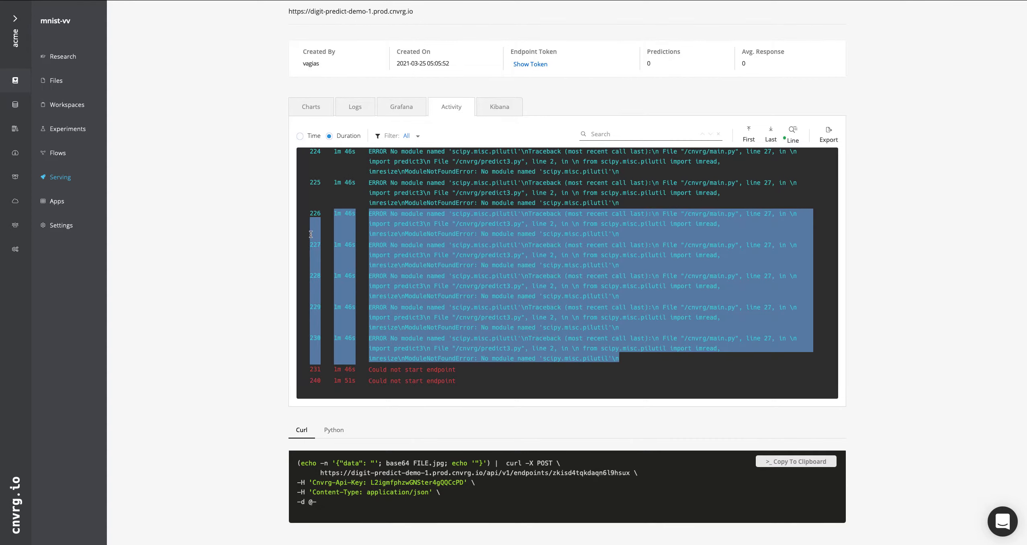
left_click(559, 376)
left_click_drag(639, 356, 366, 226)
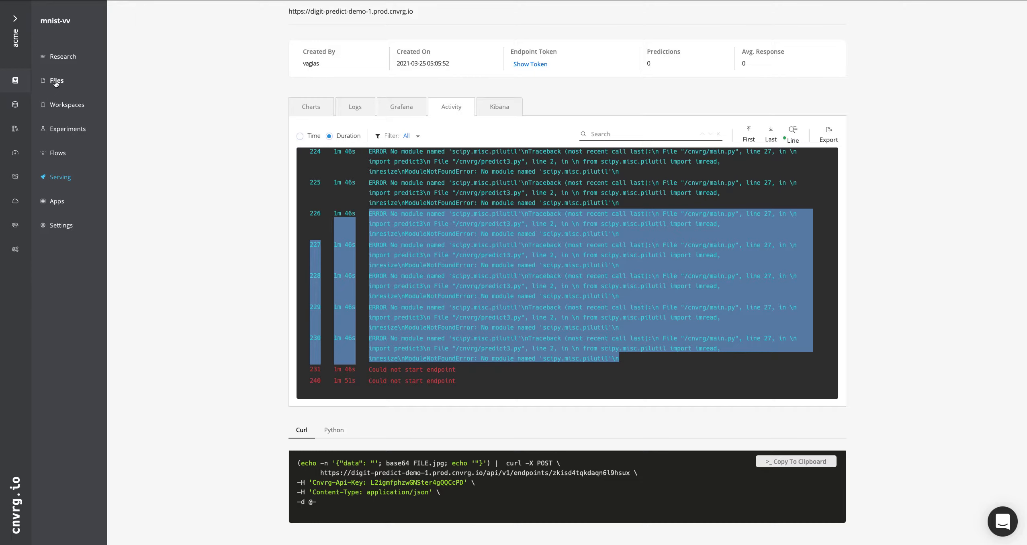
left_click(598, 293)
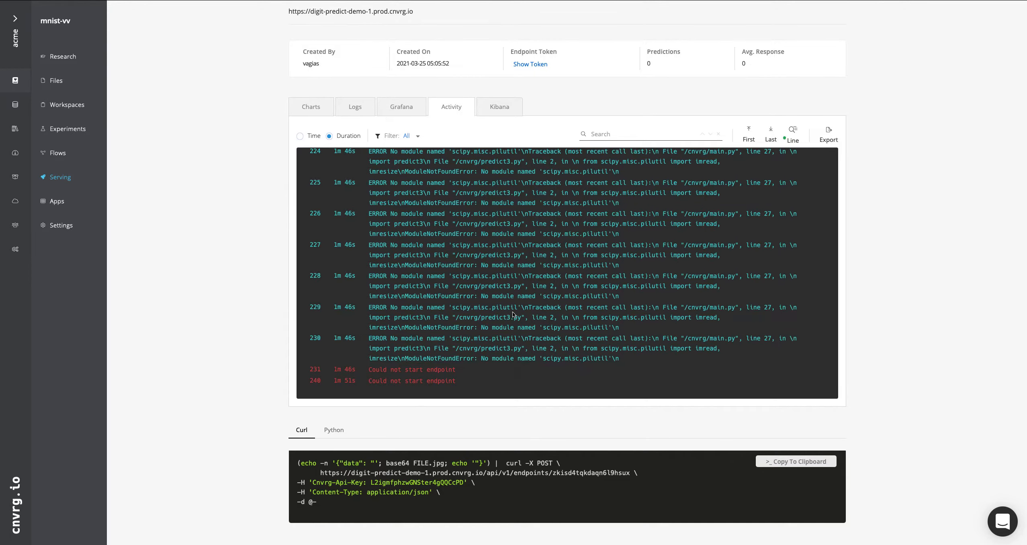
Open predict3.py from the mnist-vv project files.
left_click(67, 89)
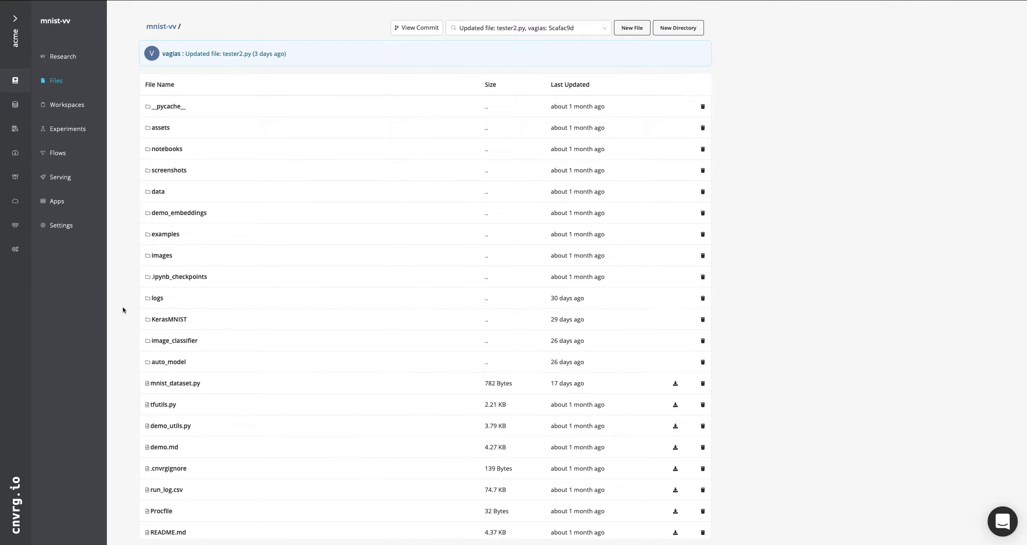
scroll(123, 308, "down", 5)
scroll(123, 308, "down", 14)
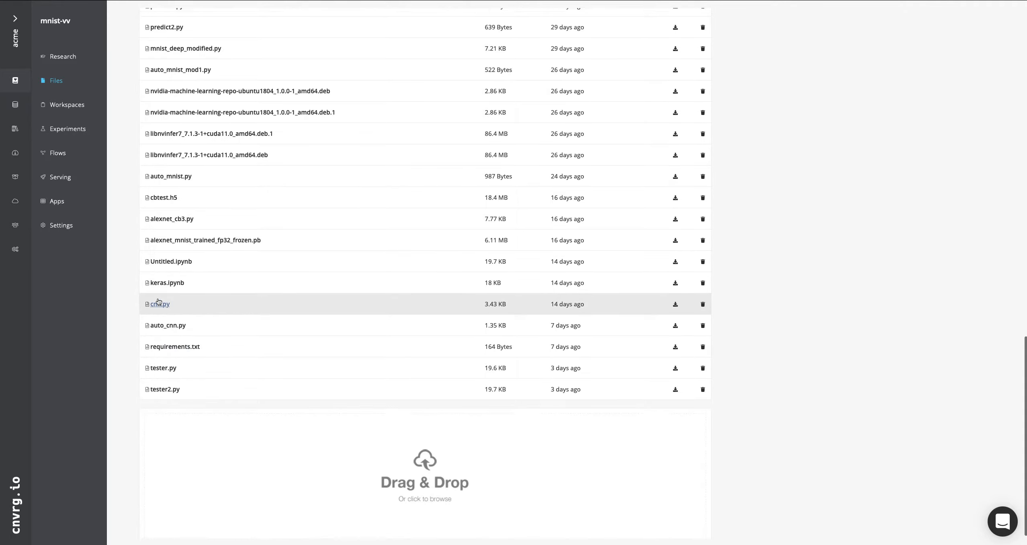
scroll(159, 302, "up", 5)
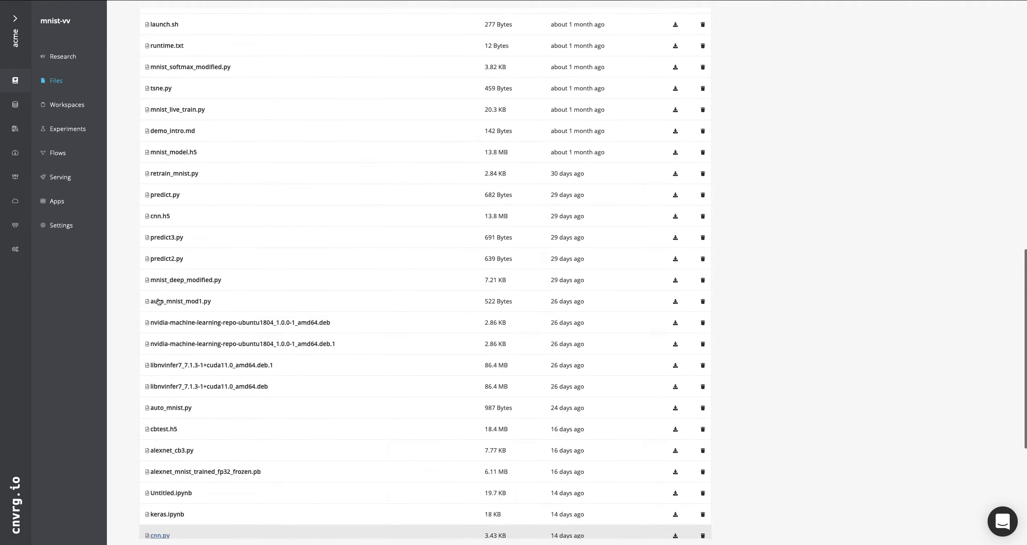
left_click(166, 238)
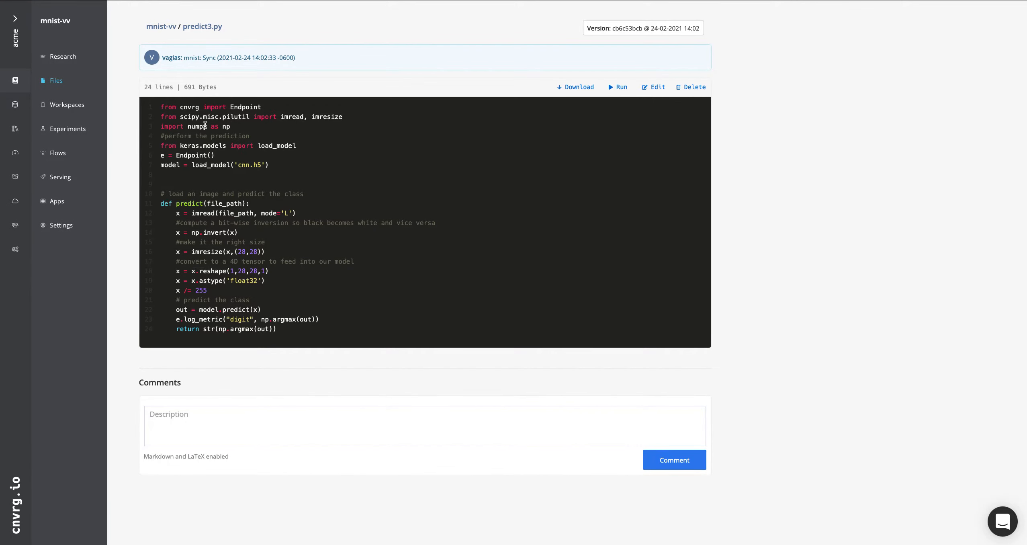
Examine the scipy.misc.pilutil import line and the use of imread in predict3.py.
left_click_drag(181, 117, 249, 118)
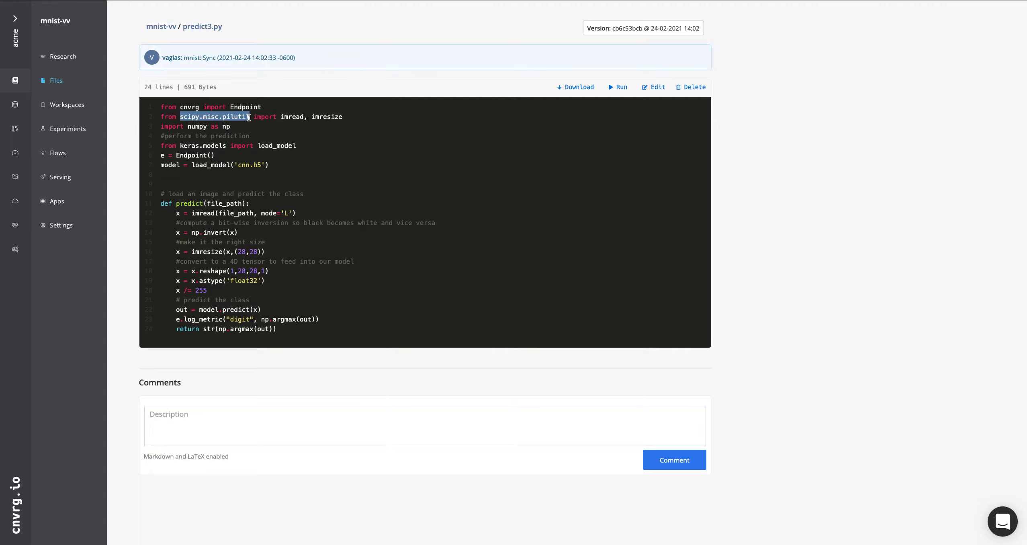
left_click_drag(344, 118, 280, 117)
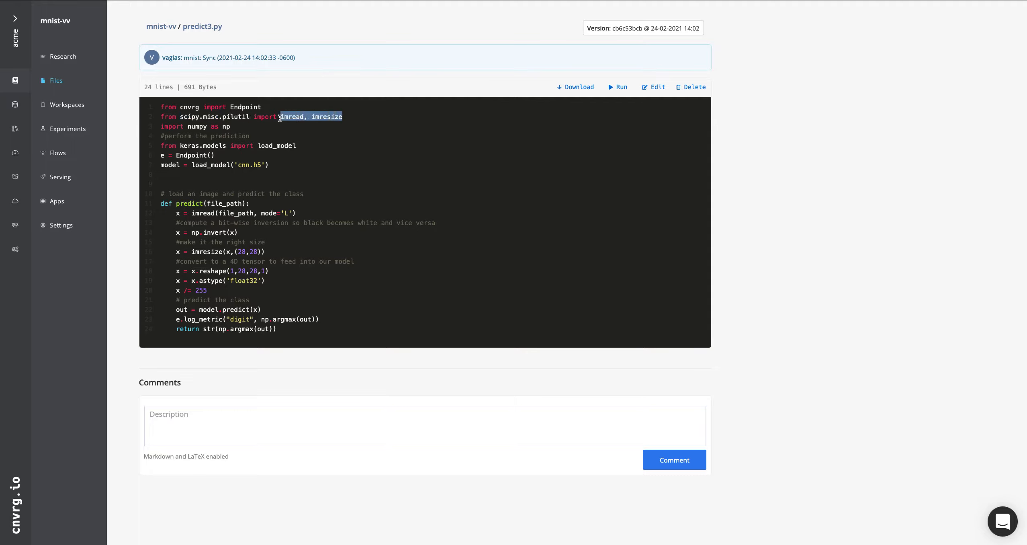
double_click(200, 213)
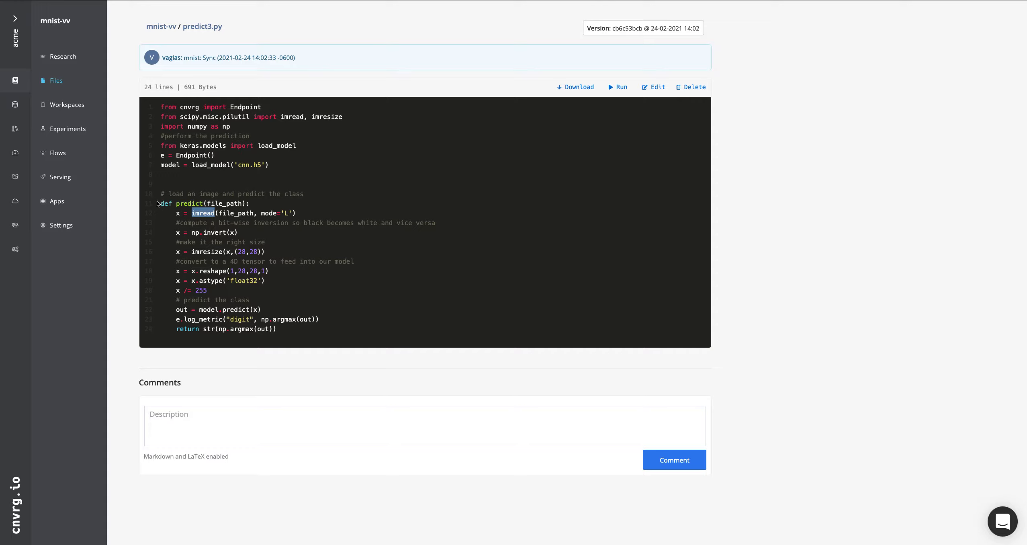
Examine the digit log_metric call and the scipy.misc.pilutil import in predict3.py.
left_click(235, 319)
left_click_drag(319, 320, 256, 315)
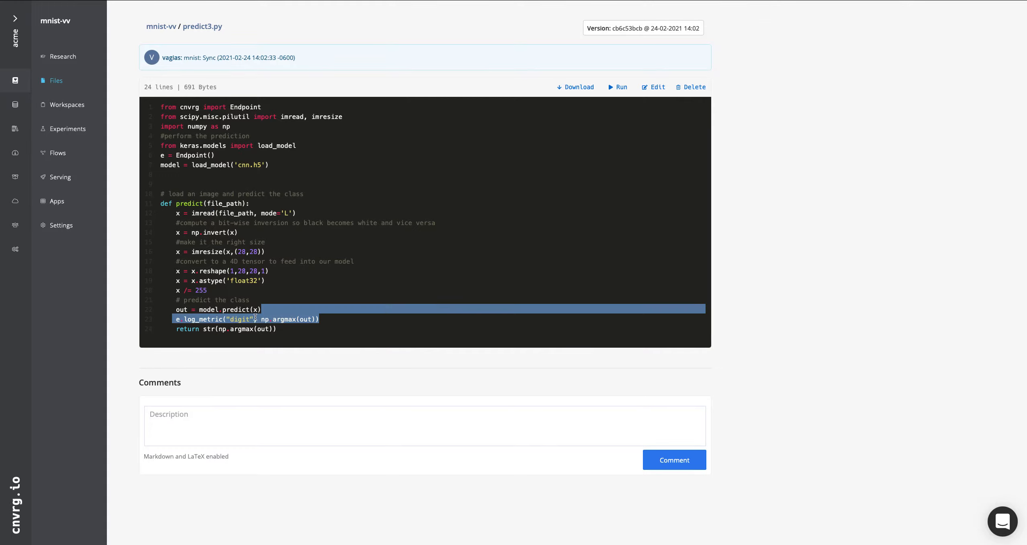
left_click(125, 129)
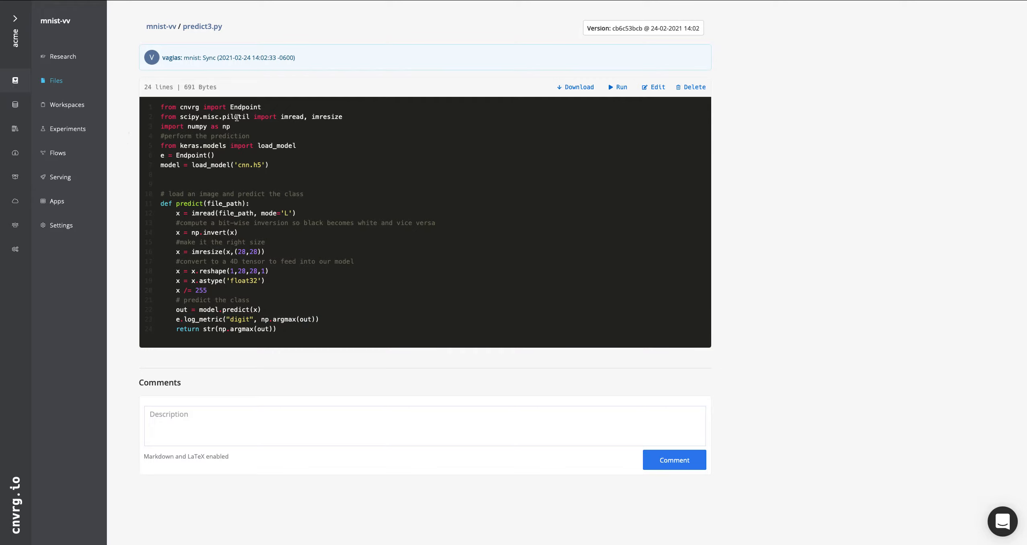
double_click(189, 117)
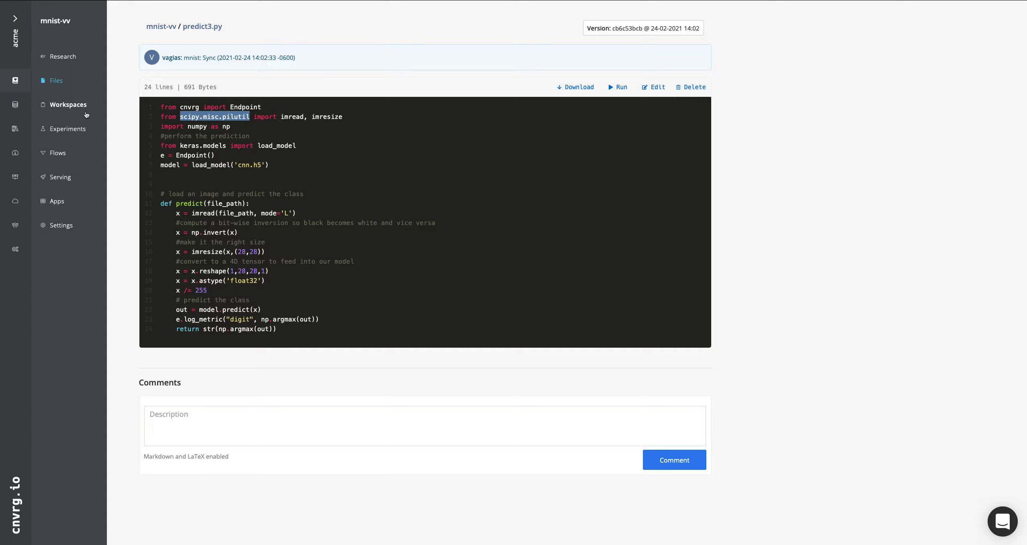
Open requirements.txt from the mnist-vv project files and review its uncommented package lines.
left_click(59, 82)
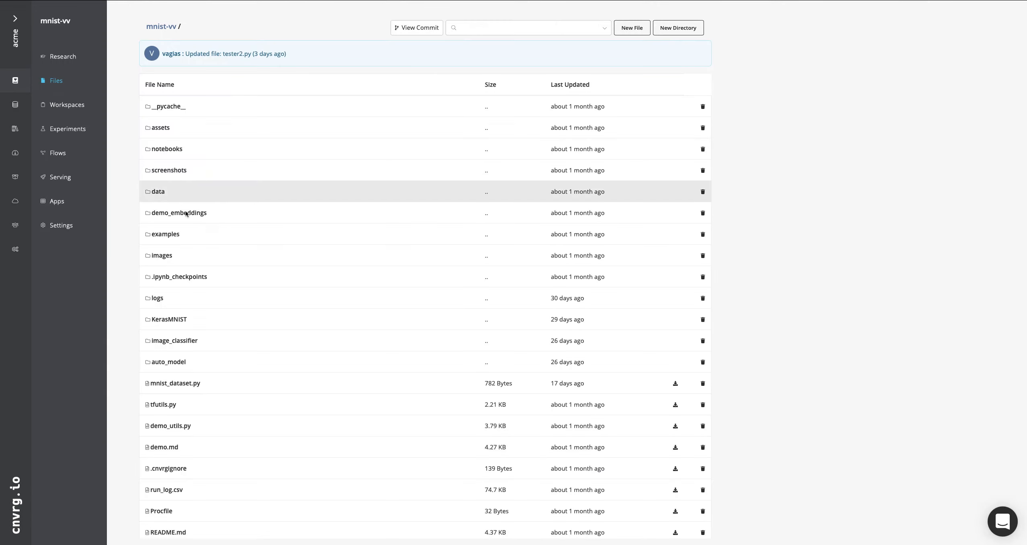
scroll(179, 246, "down", 12)
scroll(180, 255, "down", 5)
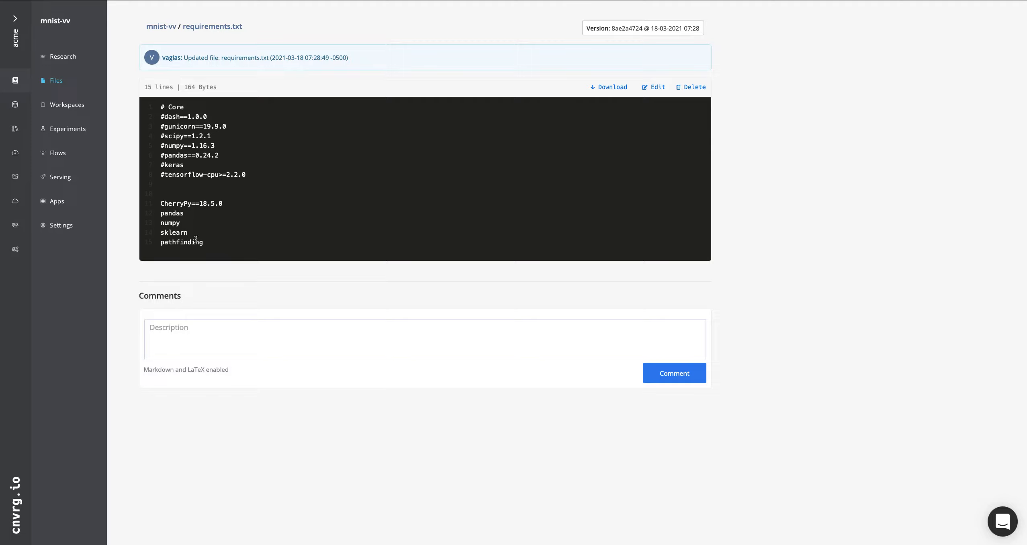
left_click_drag(208, 243, 166, 204)
Edit requirements.txt and delete the CherryPy, unpinned pandas and numpy, sklearn, and pathfinding lines at the end.
left_click(649, 84)
left_click_drag(231, 160, 173, 121)
key("BackSpace")
key("BackSpace")
key("BackSpace")
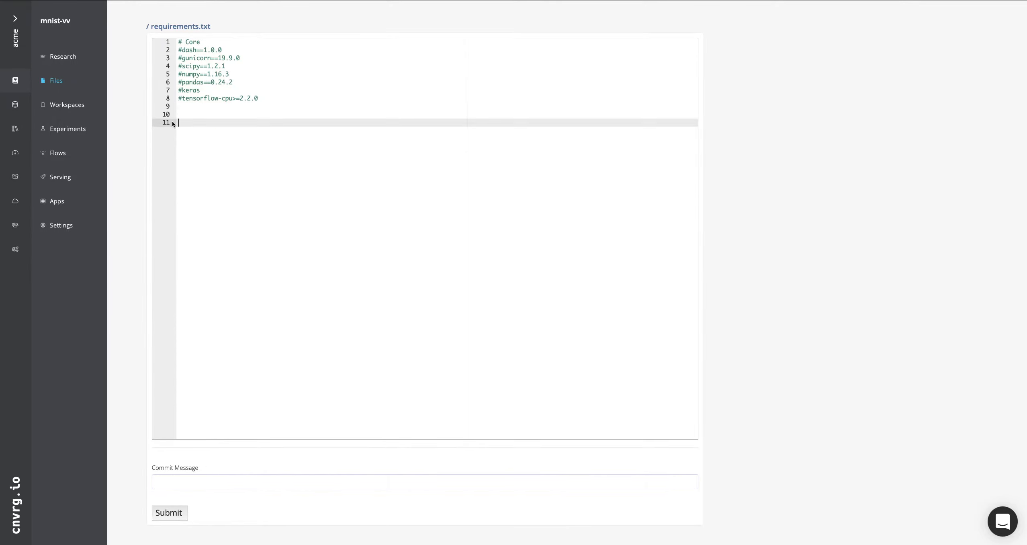
Uncomment the tensorflow-cpu>=2.2.0, keras, pandas==0.24.2 and numpy==1.16.3 lines and remove the trailing blank lines.
left_click(177, 99)
key("BackSpace")
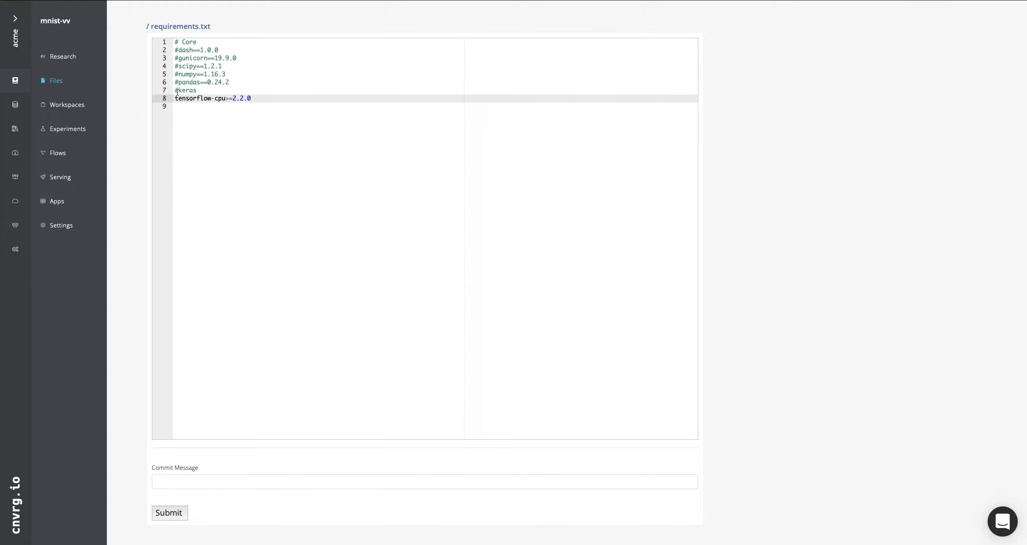
key("Up")
key("BackSpace")
key("Return")
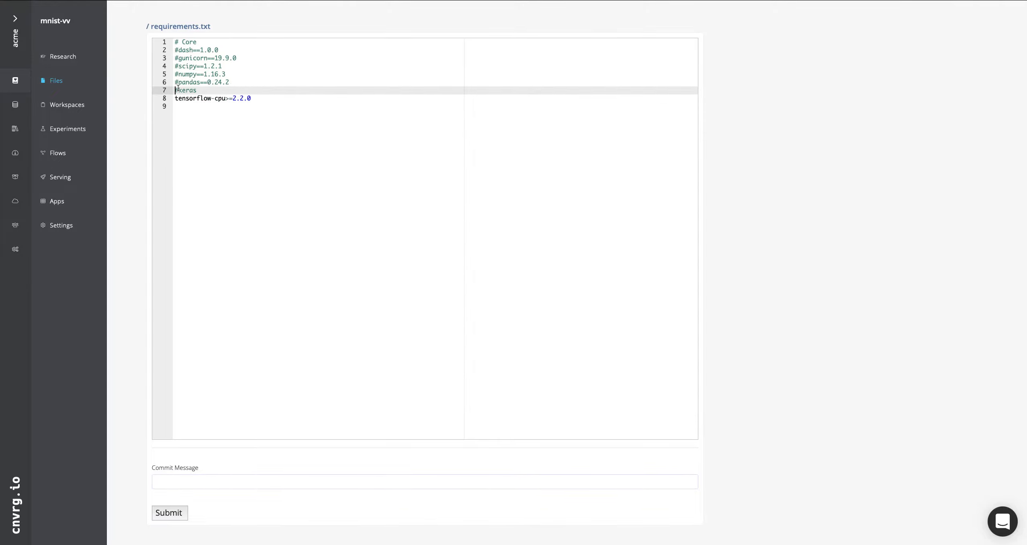
left_click(179, 91)
key("BackSpace")
key("Up")
key("Delete")
key("Up")
key("Delete")
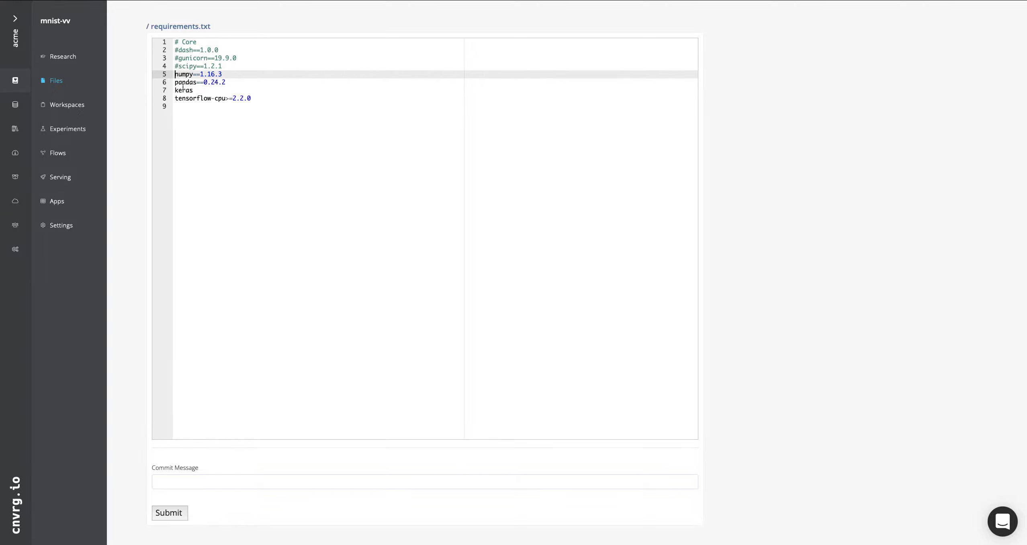
Uncomment the scipy==1.2.1, gunicorn==19.9.0 and dash==1.0.0 lines in requirements.txt.
left_click(180, 66)
key("BackSpace")
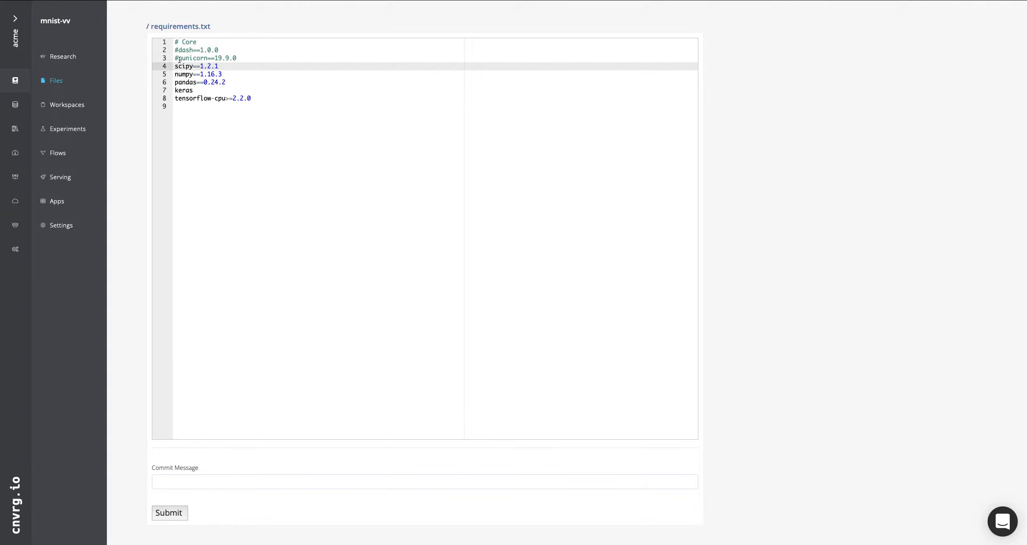
left_click(179, 59)
key("BackSpace")
left_click(178, 53)
key("BackSpace")
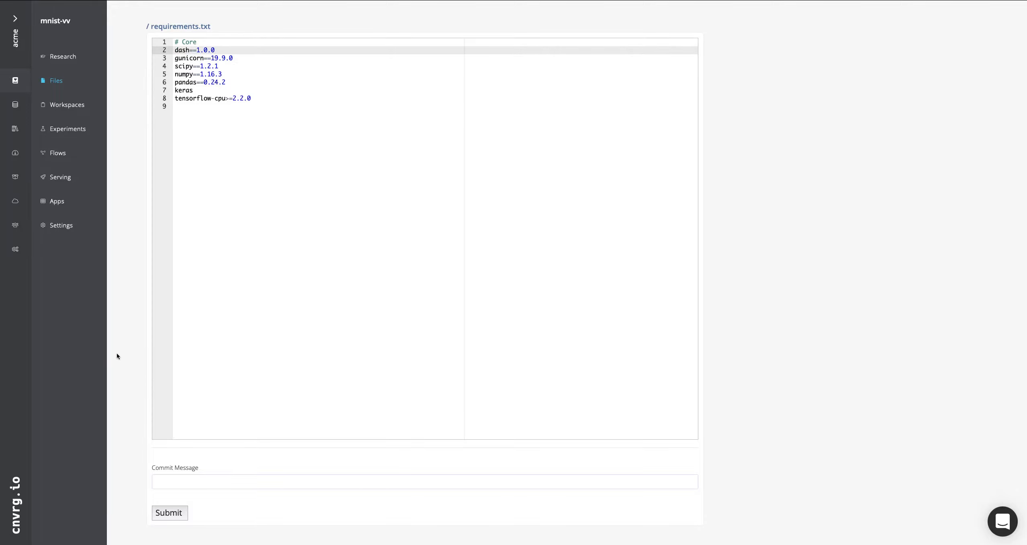
Commit the requirements.txt changes with the message predict-digit-demo and review the saved package list.
left_click(171, 476)
type("predict-digit-demo")
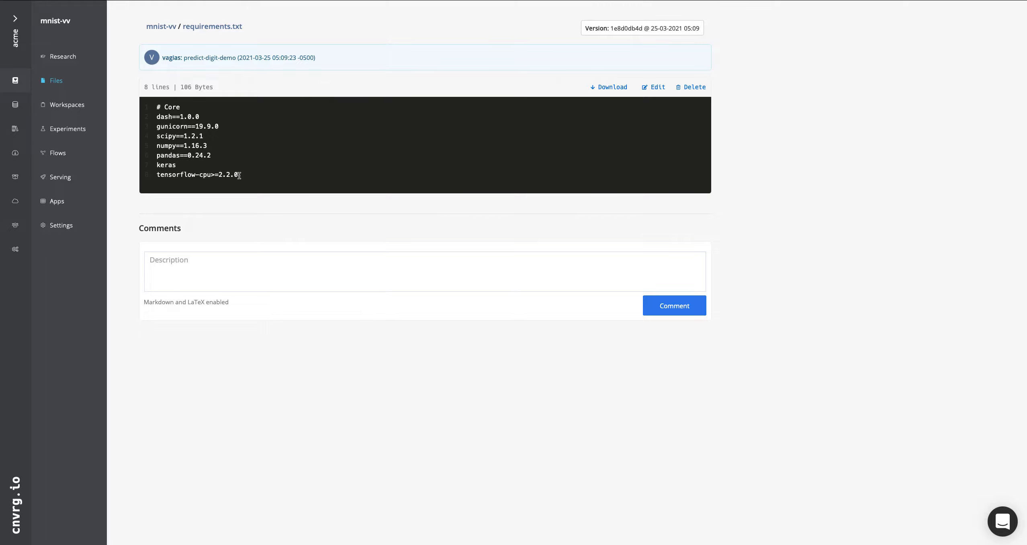
left_click_drag(233, 173, 149, 98)
left_click(259, 185)
Open the digit-predict-demo endpoint's activity log and examine its latest error entries.
left_click(59, 181)
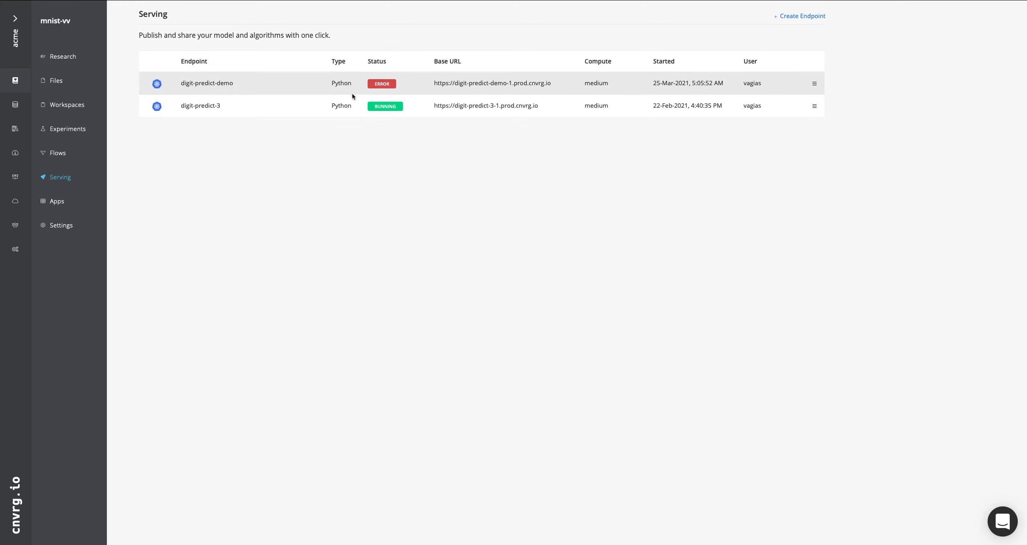
left_click(212, 85)
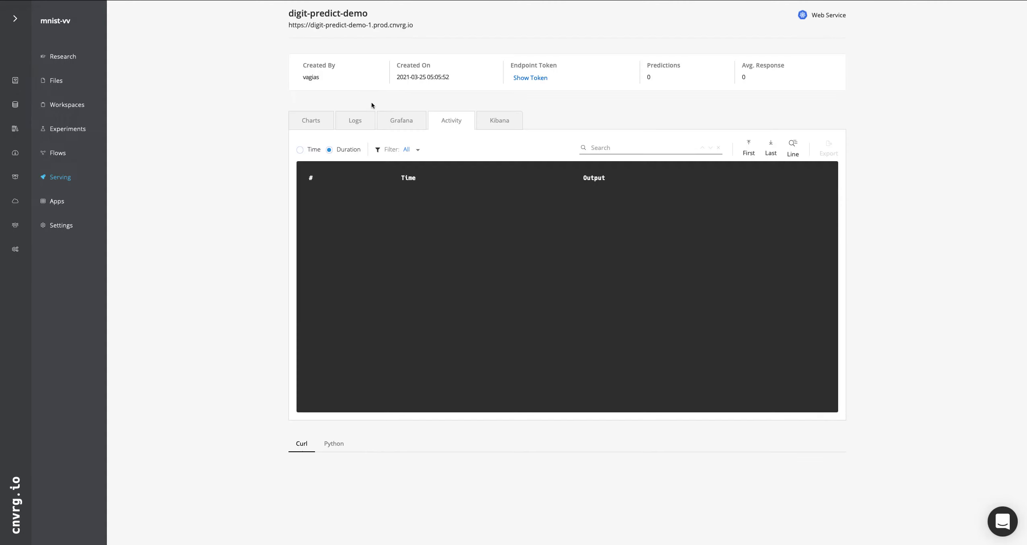
scroll(456, 231, "down", 1)
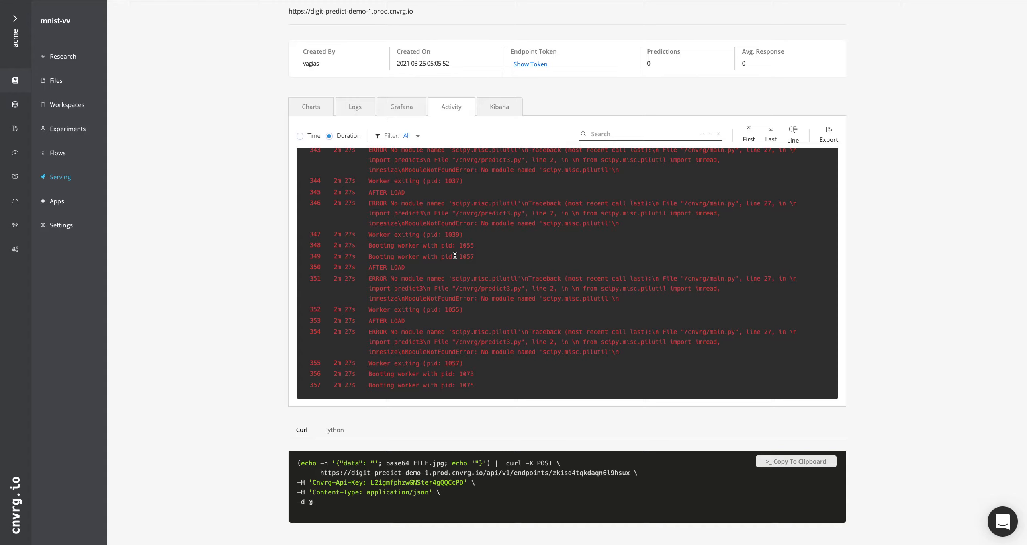
left_click_drag(502, 351, 454, 312)
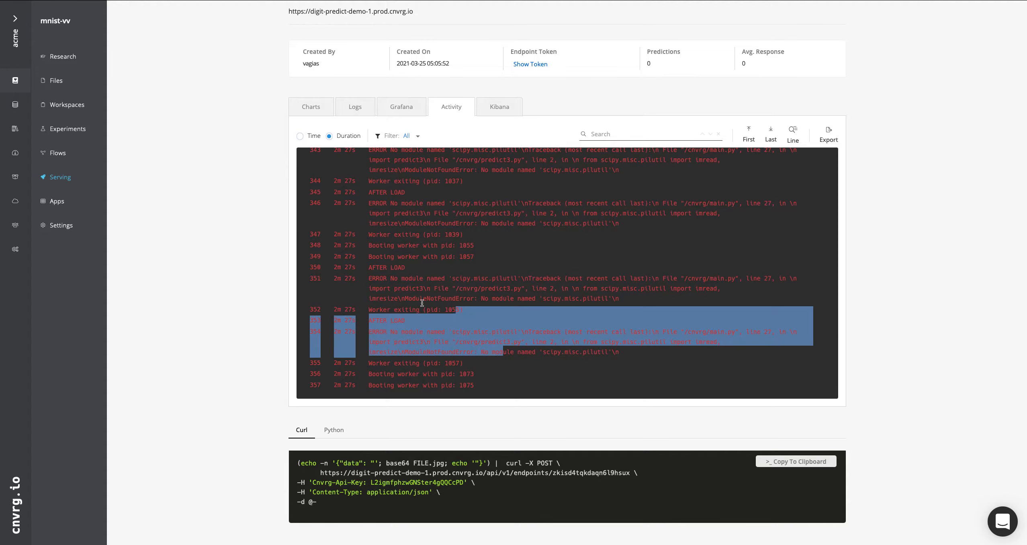
left_click(251, 266)
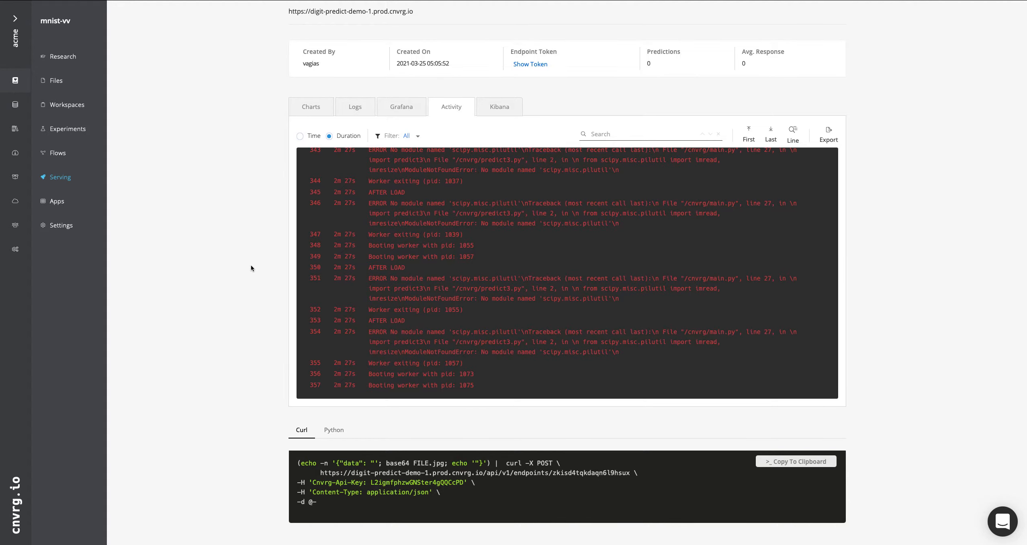
Start a rerun of the digit-predict-demo endpoint, keeping the prefilled title digit-predict-demo-1.
left_click(60, 176)
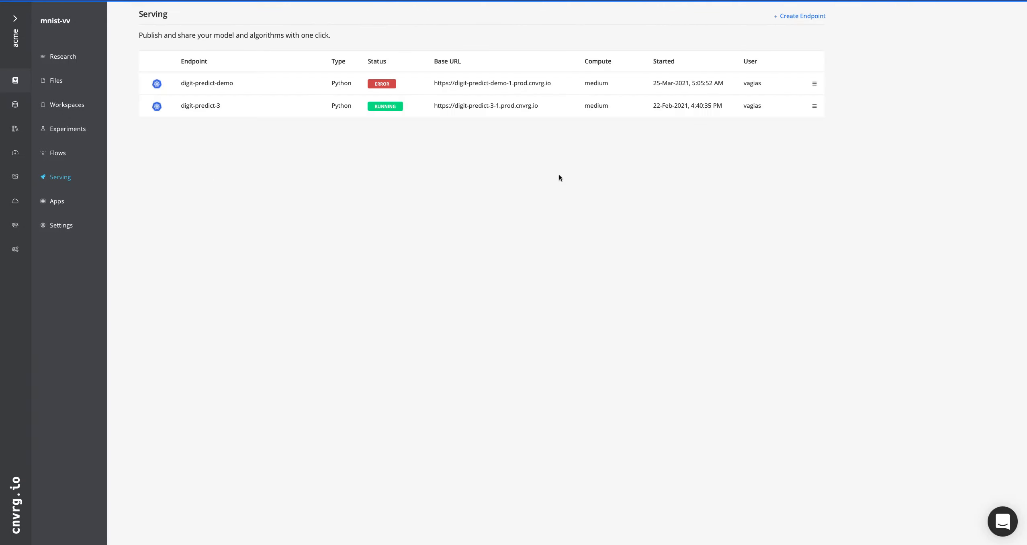
left_click(814, 83)
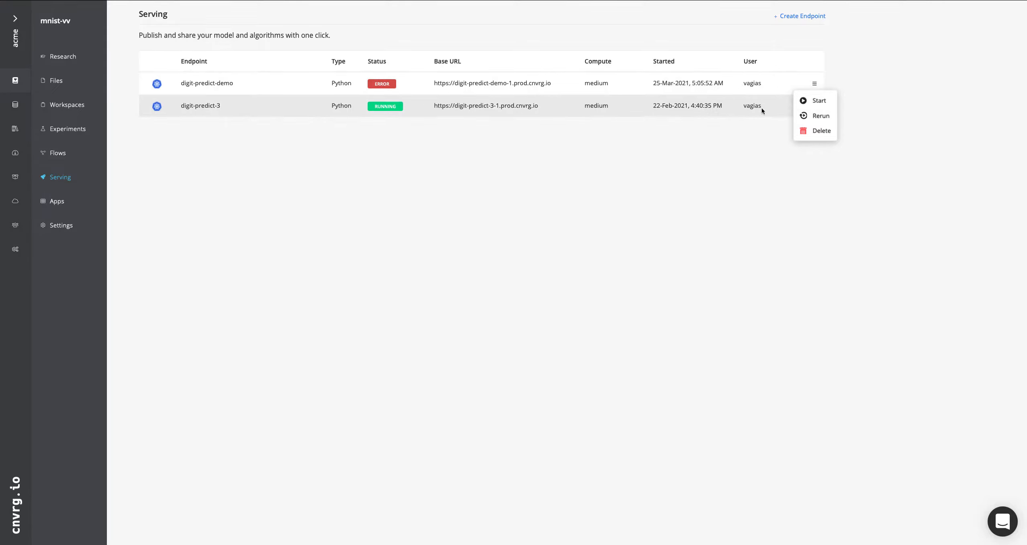
left_click(821, 117)
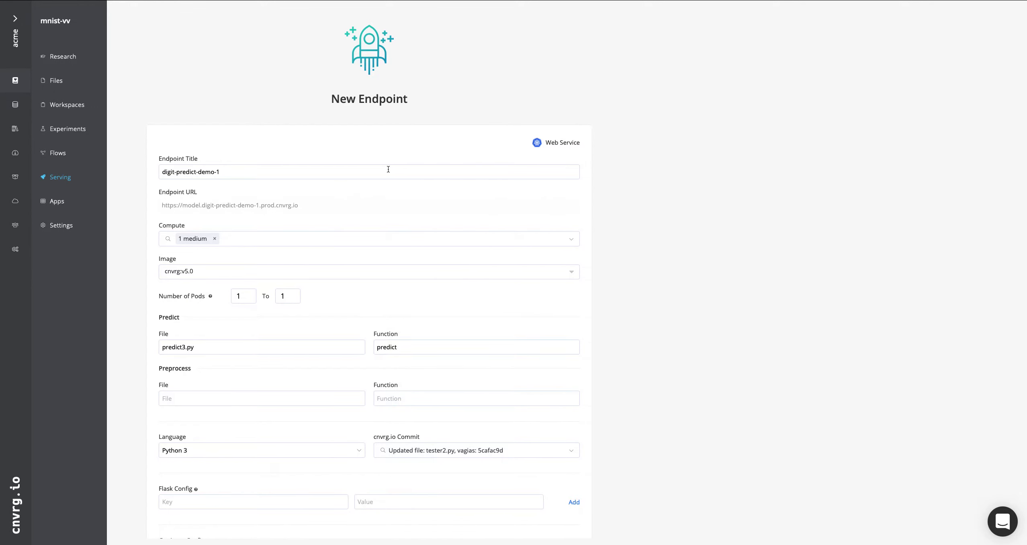
left_click(192, 170)
left_click_drag(233, 172, 155, 170)
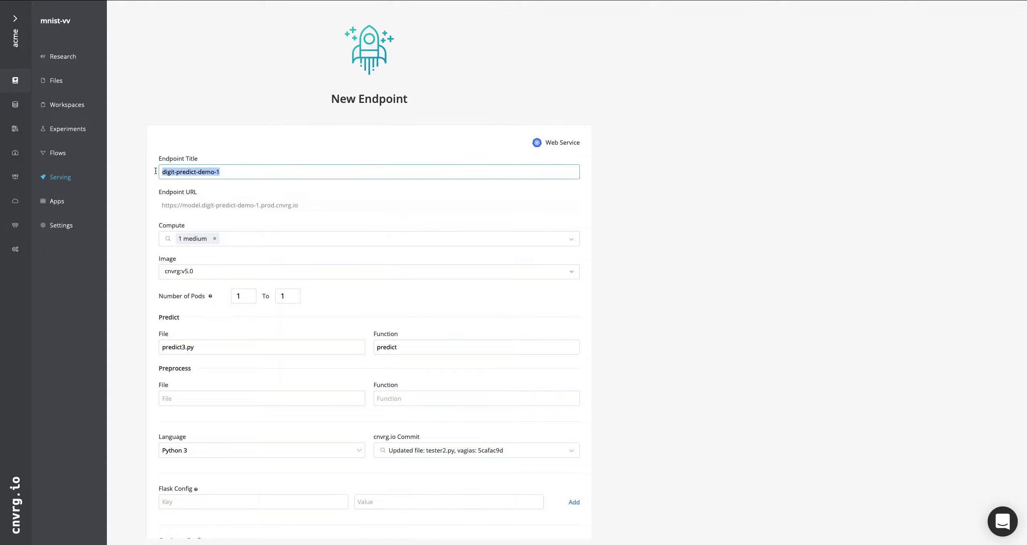
left_click(229, 171)
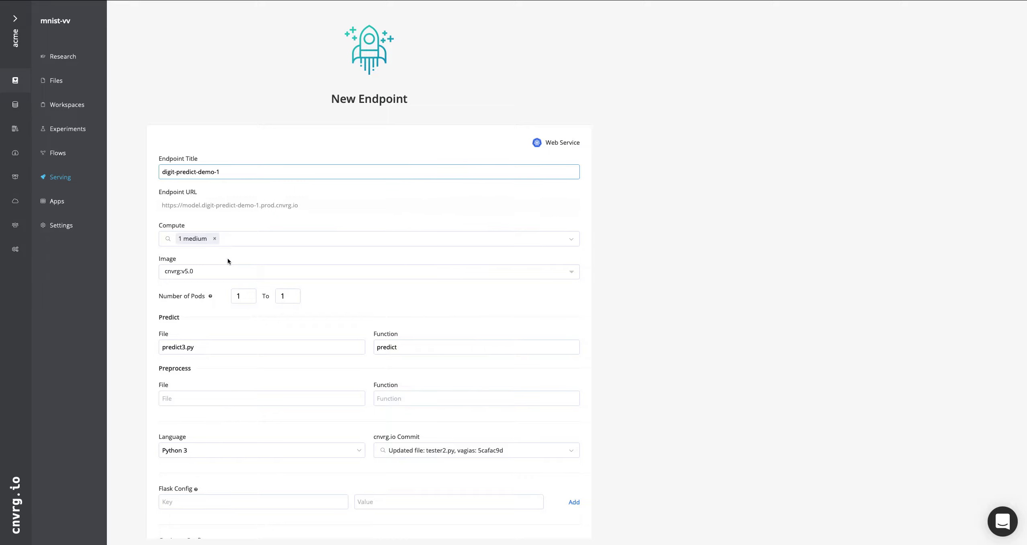
Select the predict-digit-demo commit 1e8d0db4 for the new endpoint and deploy it.
left_click(453, 451)
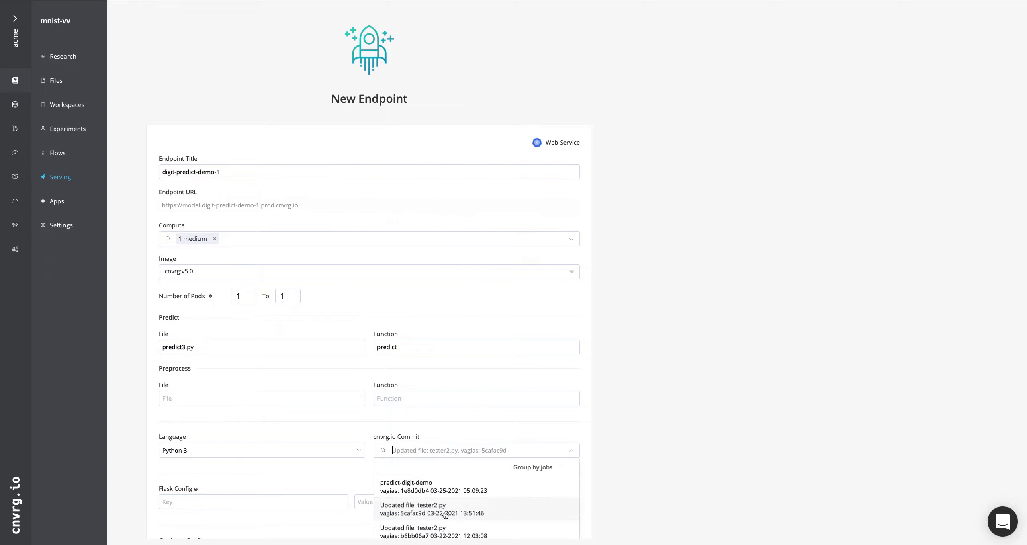
left_click(430, 487)
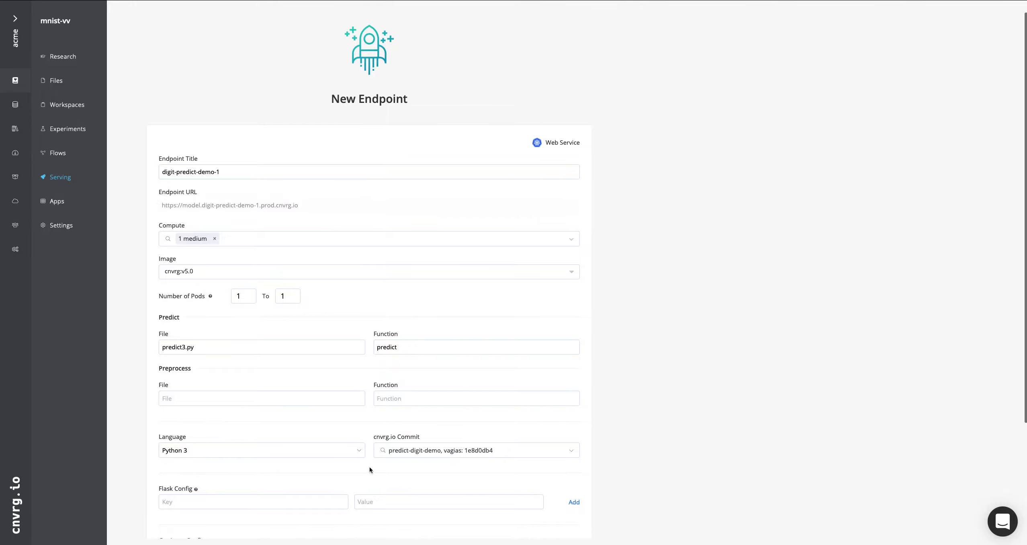
scroll(369, 467, "down", 4)
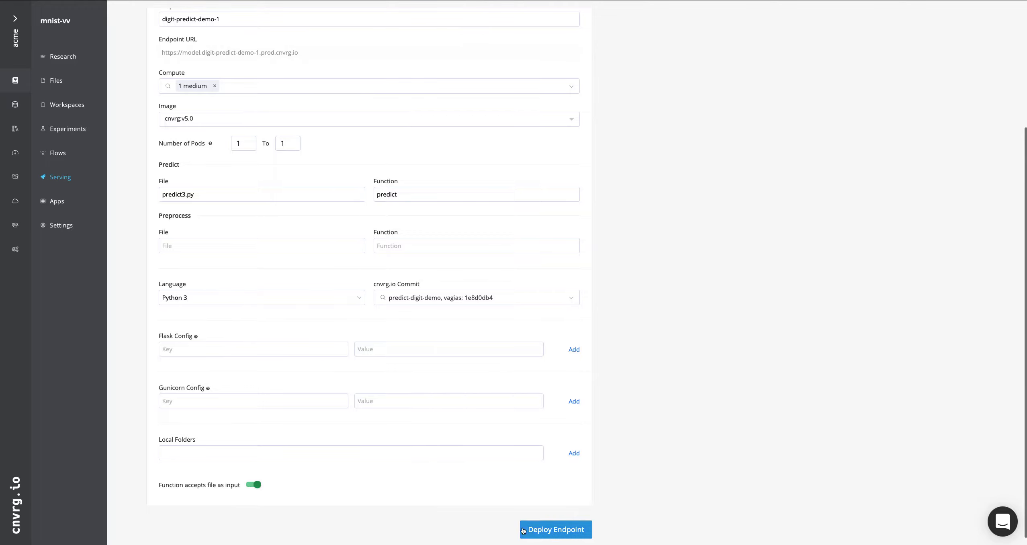
left_click(549, 531)
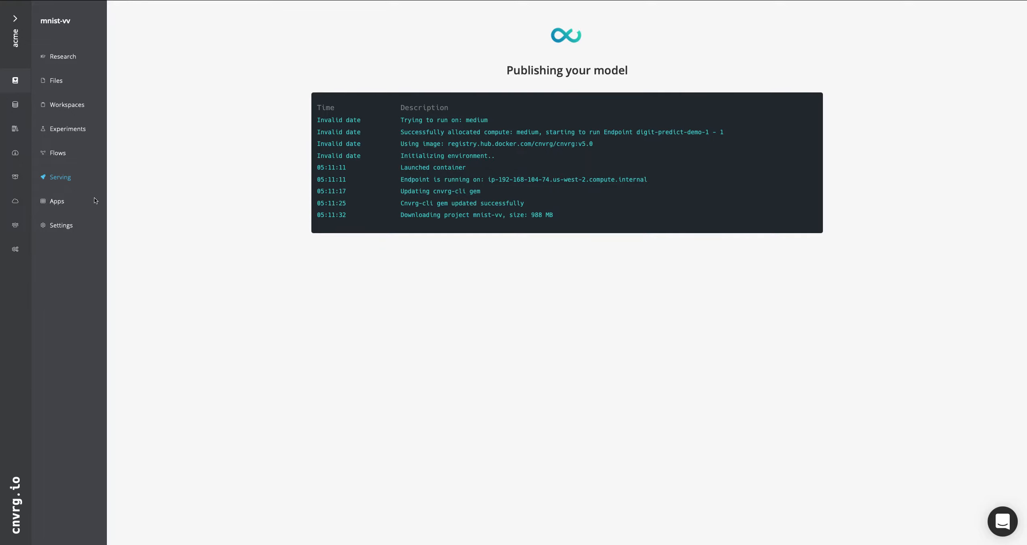
Delete the failed digit-predict-demo endpoint from the project's serving list.
left_click(66, 181)
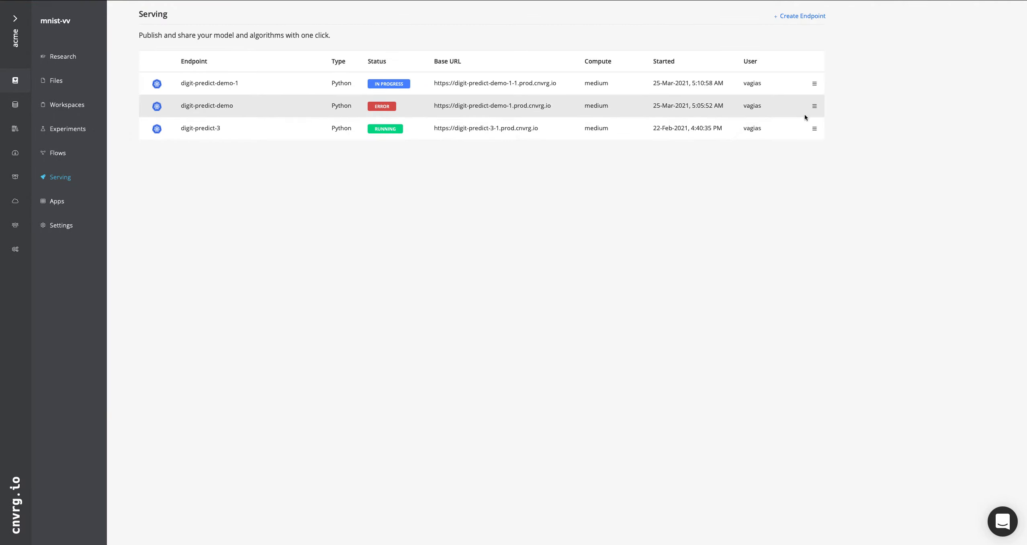
left_click(815, 109)
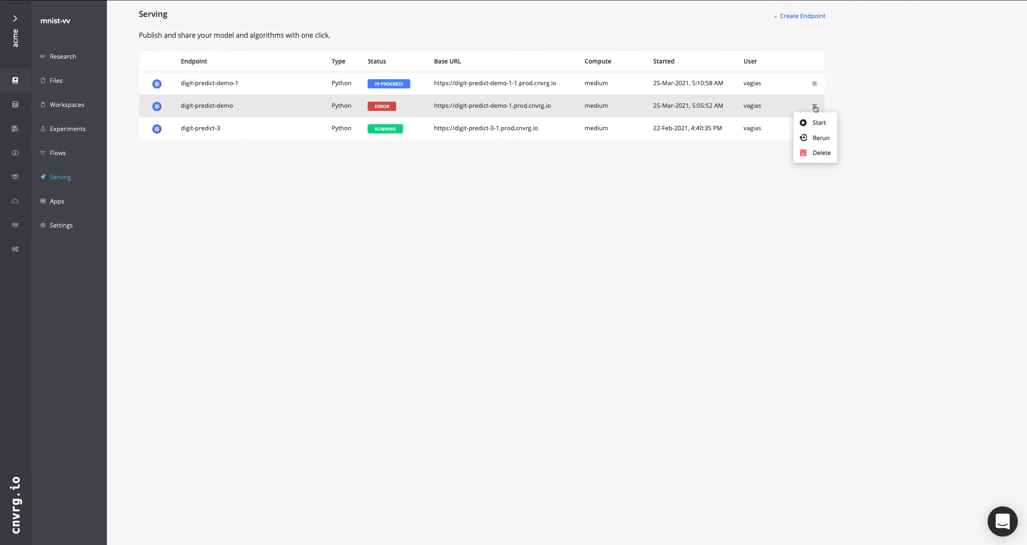
left_click(823, 153)
left_click(585, 270)
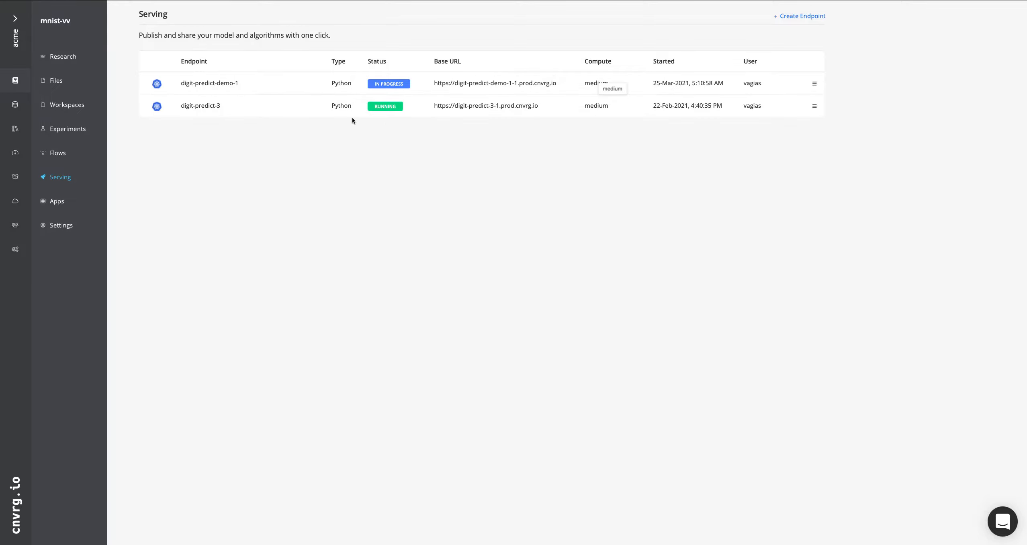
Open the digit-predict-demo-1 endpoint and read its publishing log through to the installation of requirements.txt.
left_click(208, 83)
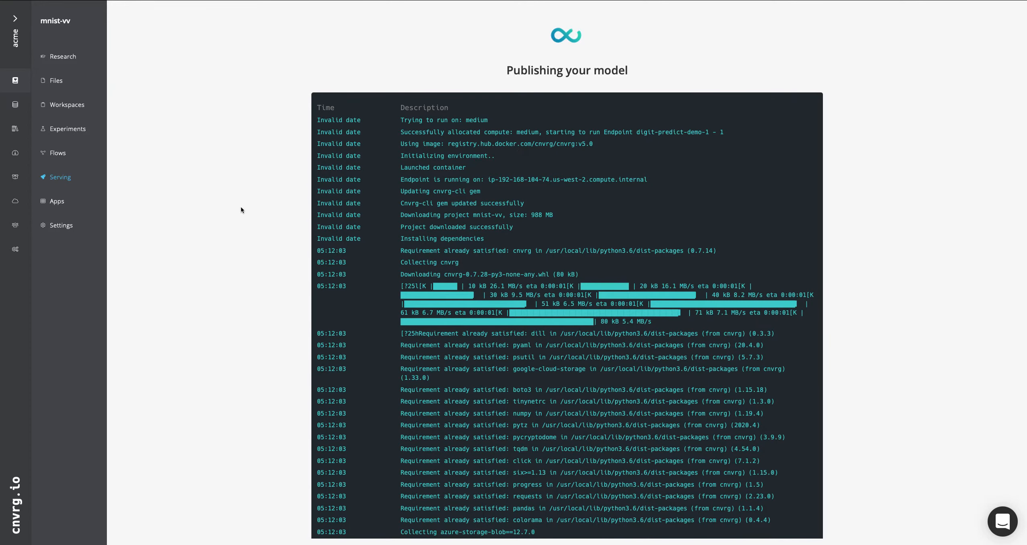
scroll(241, 206, "down", 3)
scroll(241, 206, "down", 15)
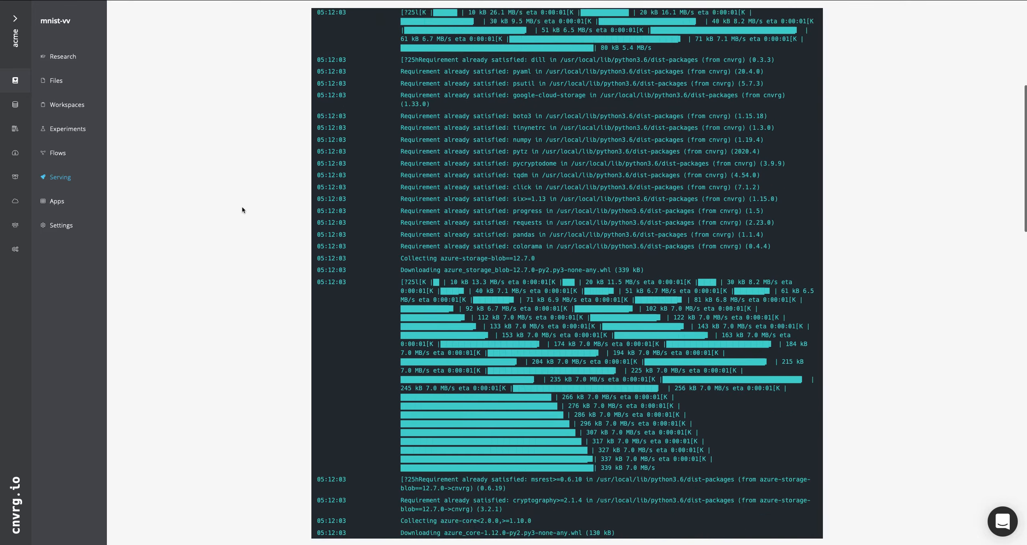
scroll(241, 206, "down", 2)
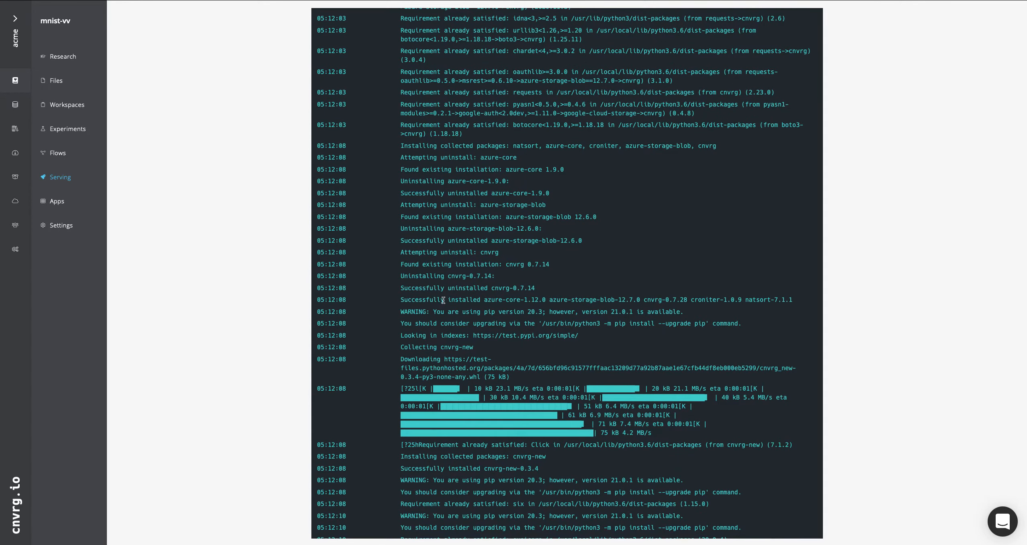
scroll(434, 327, "down", 1)
scroll(434, 327, "down", 5)
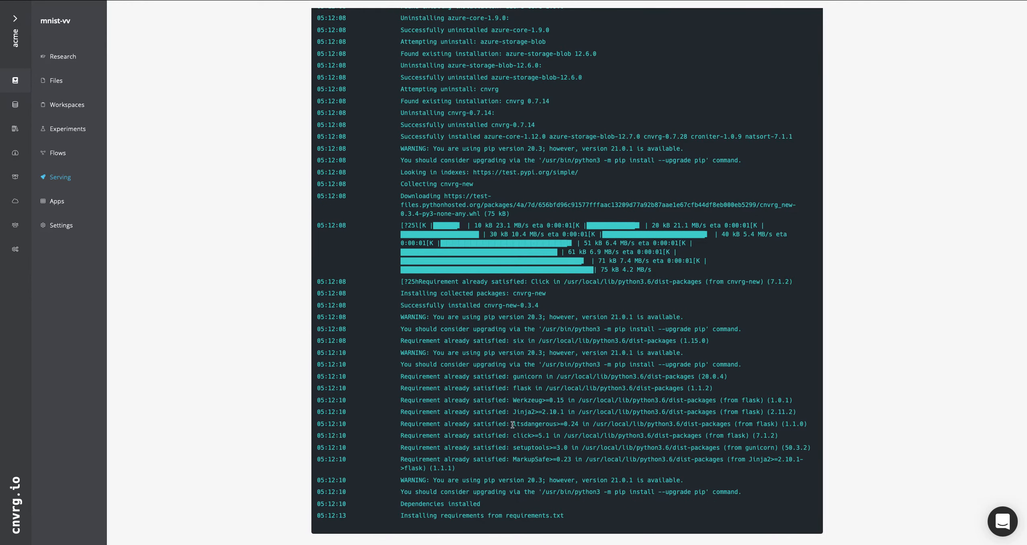
scroll(513, 425, "down", 1)
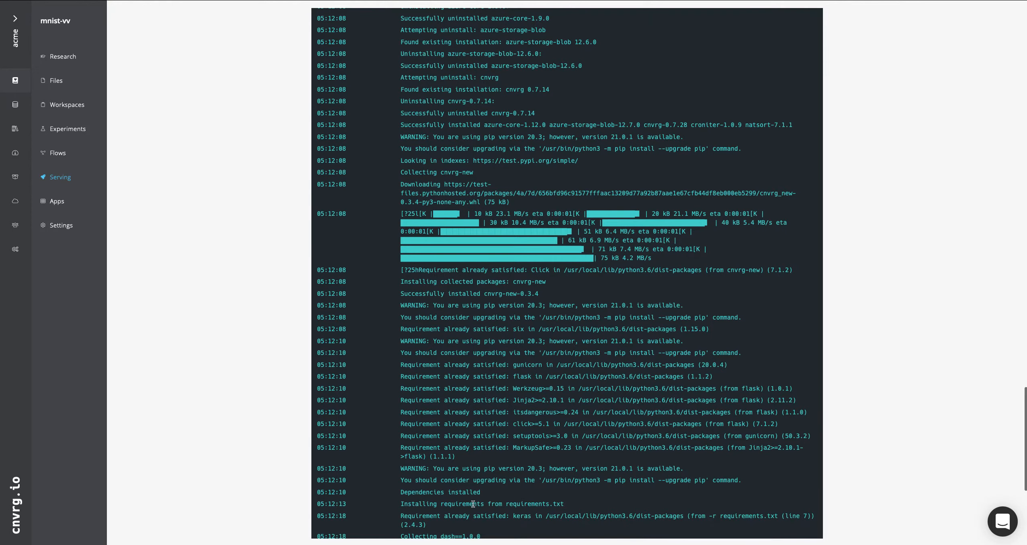
scroll(472, 504, "down", 4)
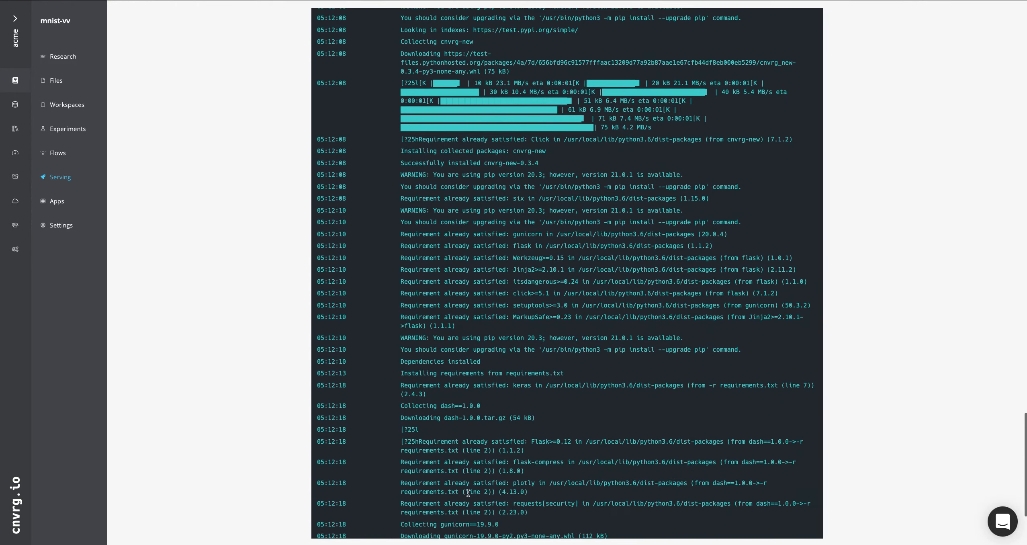
Read the rest of the digit-predict-demo-1 publishing log, from the requirements.txt package installs through to the endpoint start.
scroll(458, 475, "down", 3)
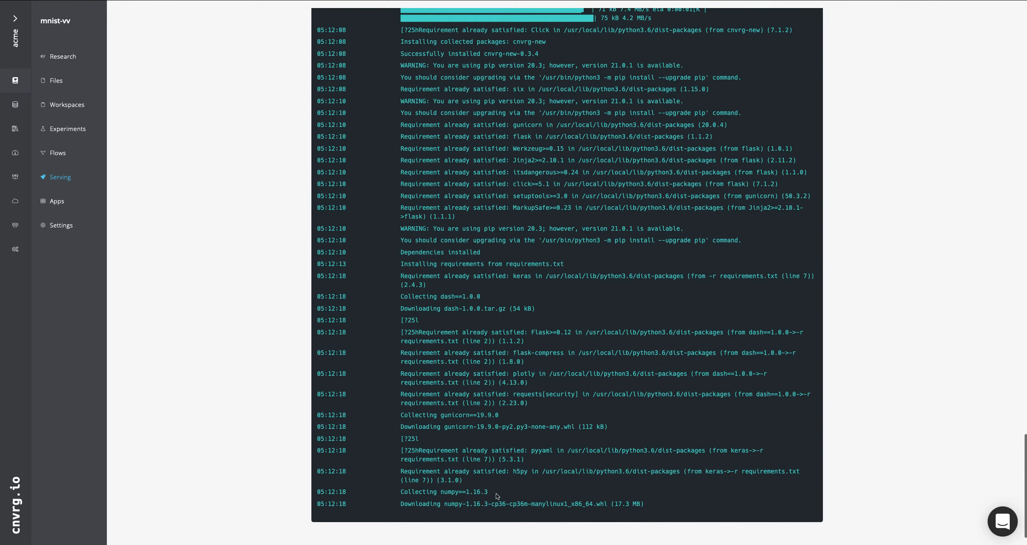
scroll(439, 493, "down", 3)
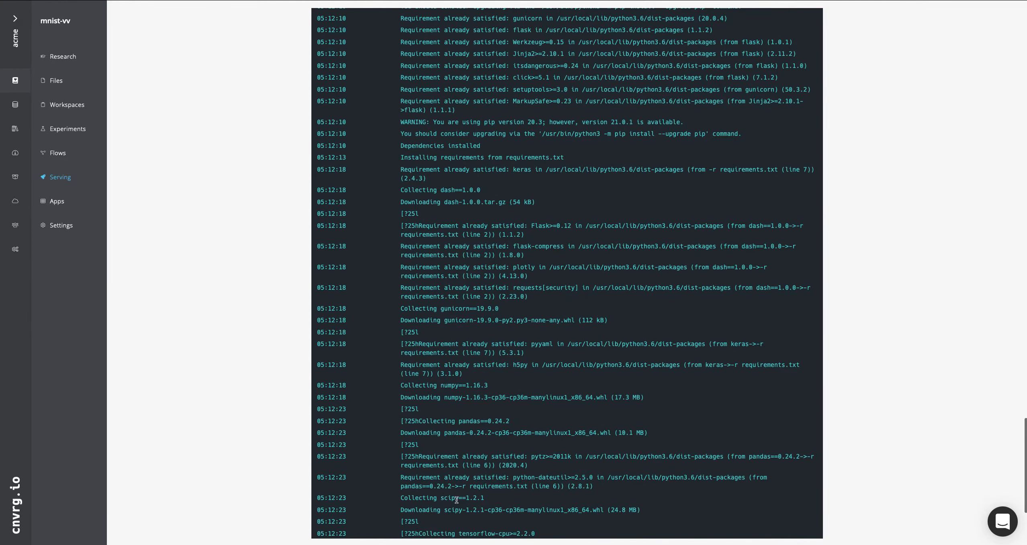
left_click_drag(441, 497, 485, 498)
scroll(538, 501, "down", 3)
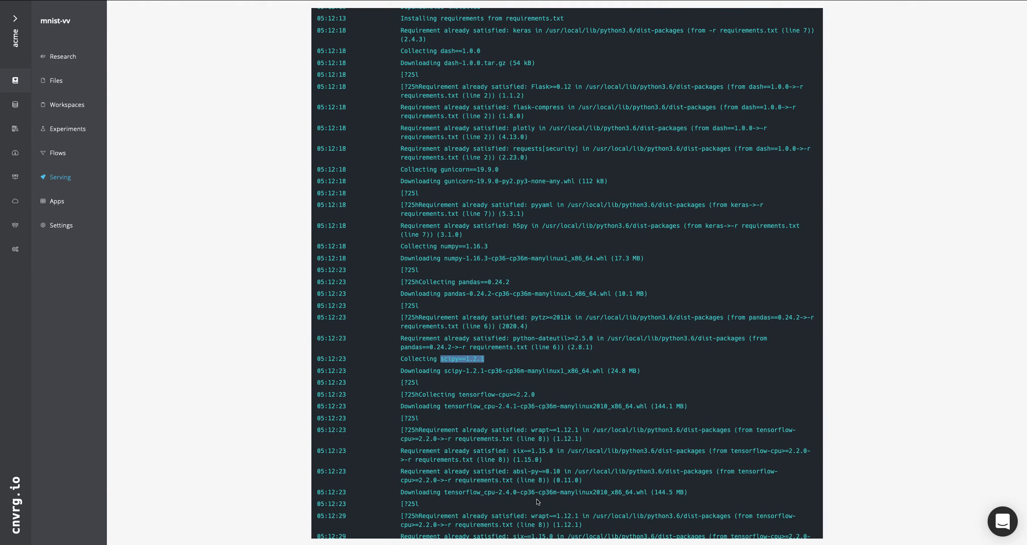
scroll(537, 498, "down", 4)
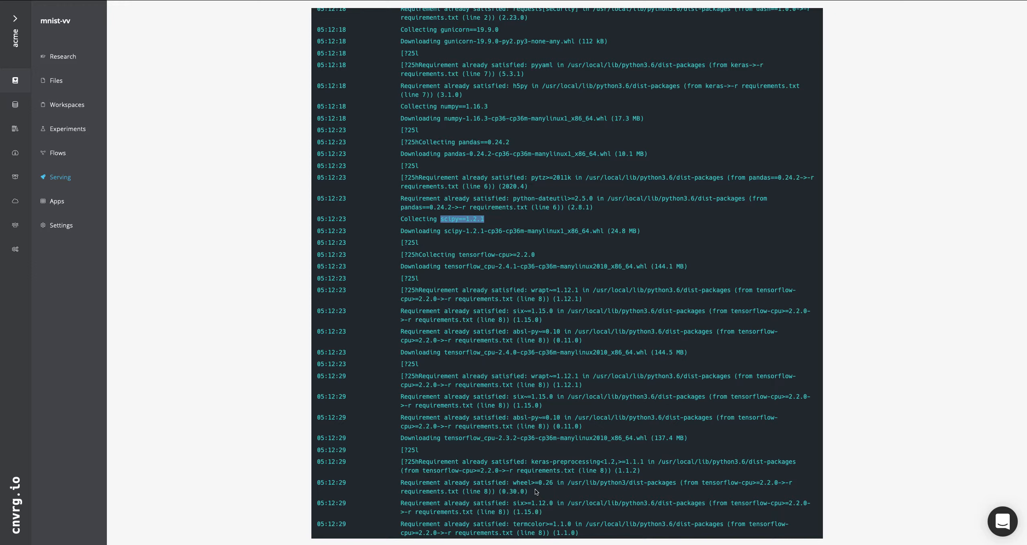
scroll(535, 491, "down", 5)
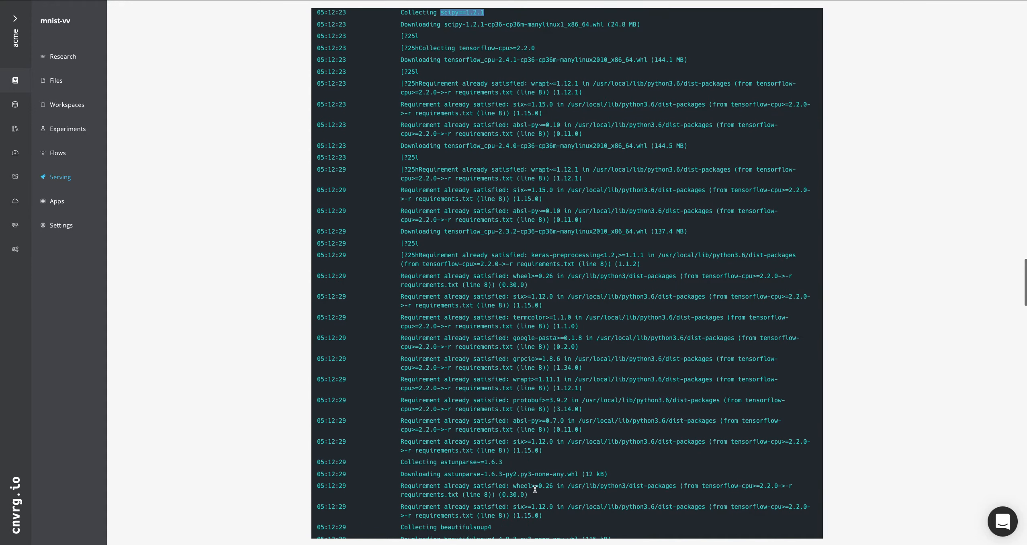
scroll(535, 489, "down", 1)
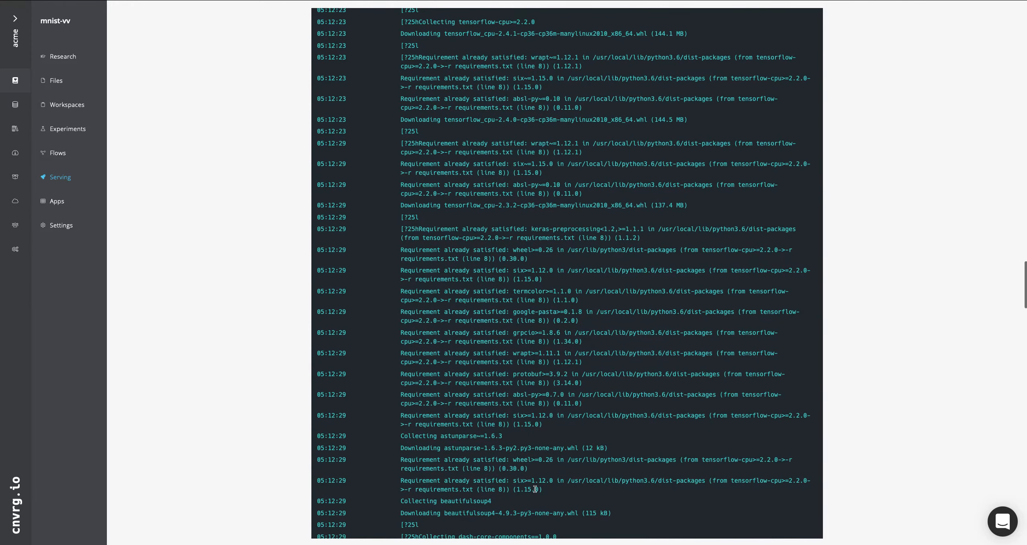
scroll(535, 489, "down", 15)
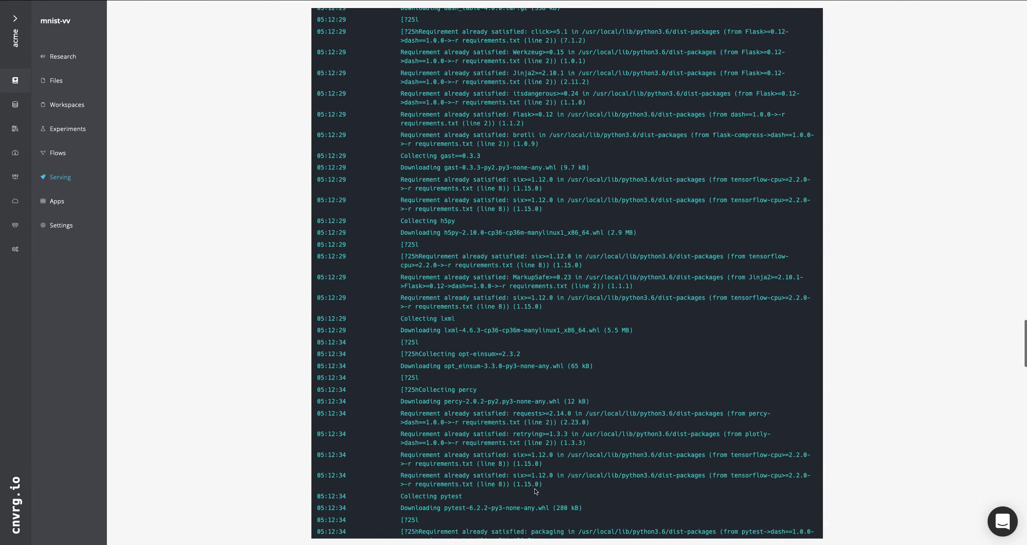
scroll(534, 488, "down", 15)
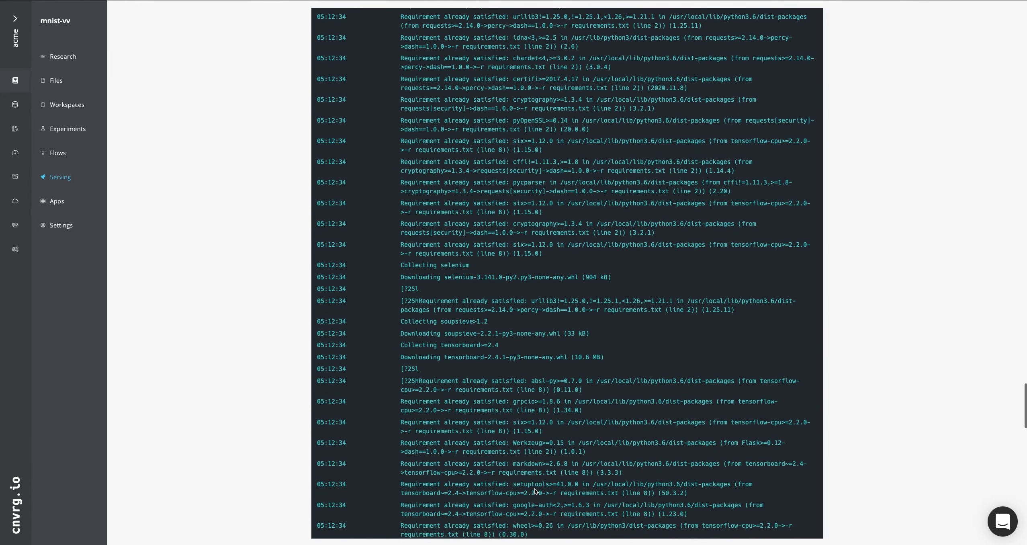
scroll(534, 488, "down", 20)
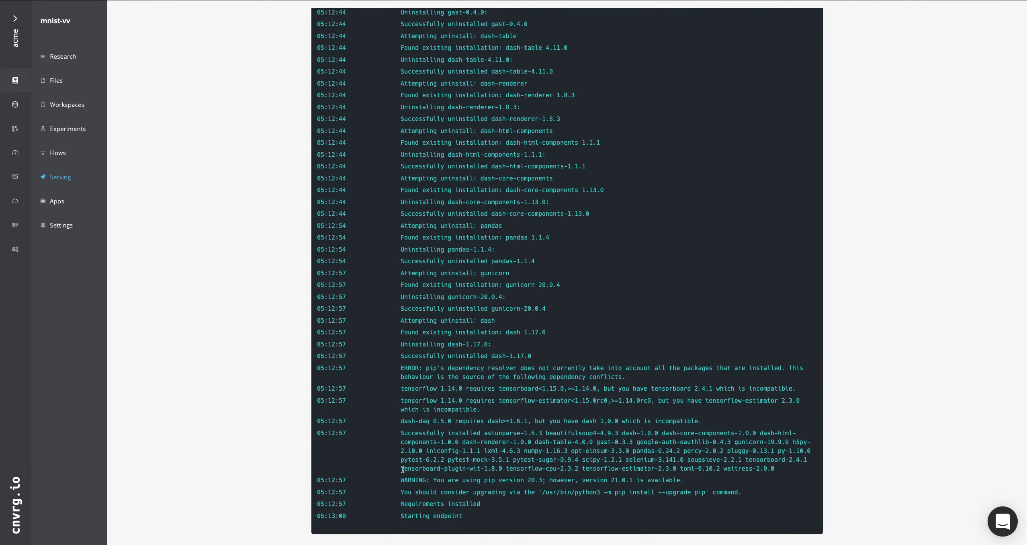
scroll(403, 468, "down", 1)
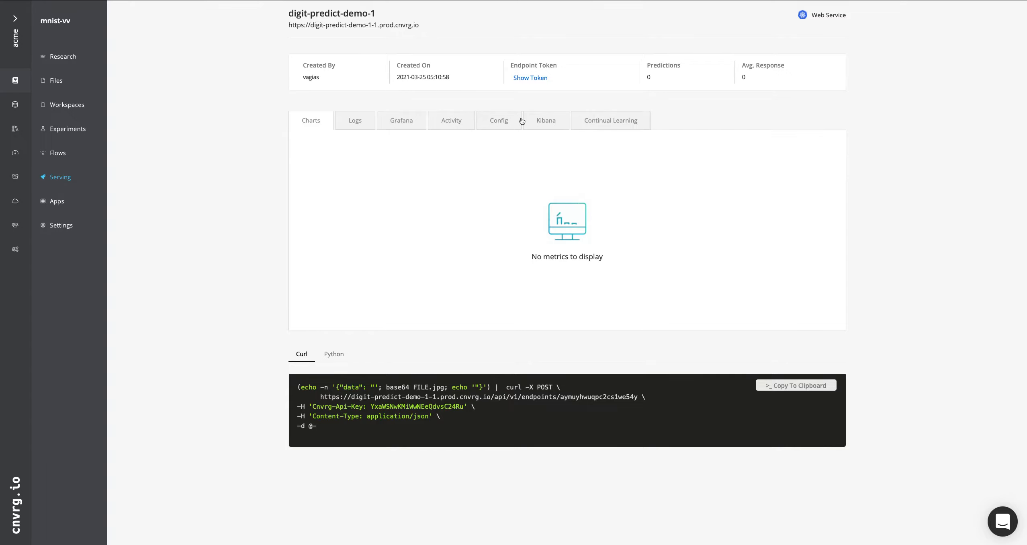
Review the endpoint's cluster configuration, including Model 1's traffic share and pod status.
left_click(502, 121)
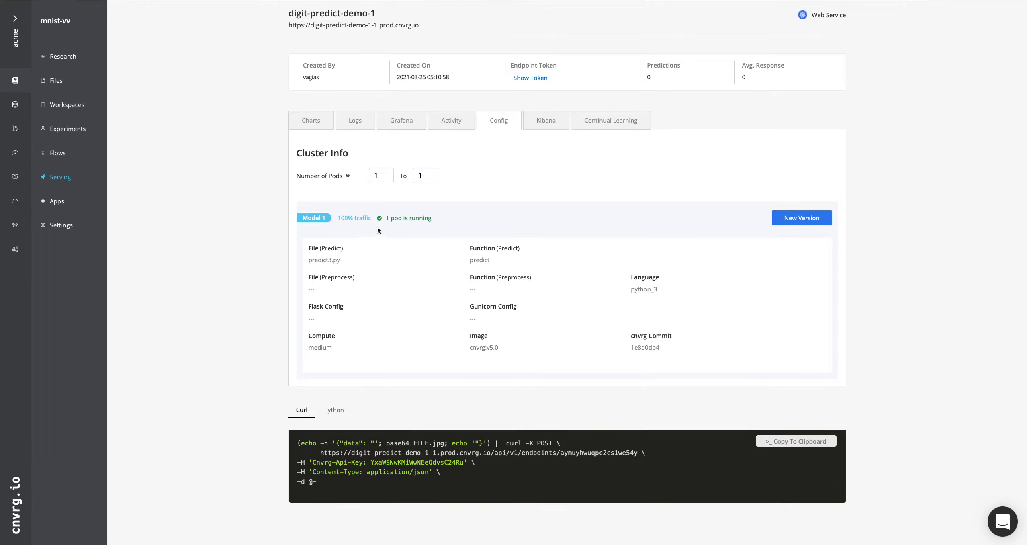
left_click(444, 217)
left_click(446, 217)
Examine the new continual learning condition form, including its tag, value and trigger options, and close it without adding an alert.
left_click(601, 122)
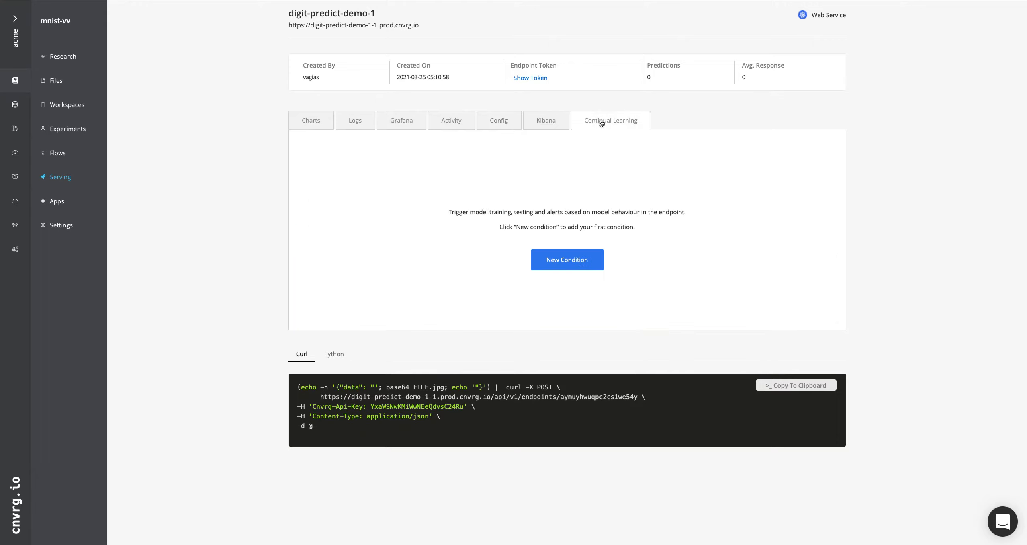
left_click(556, 280)
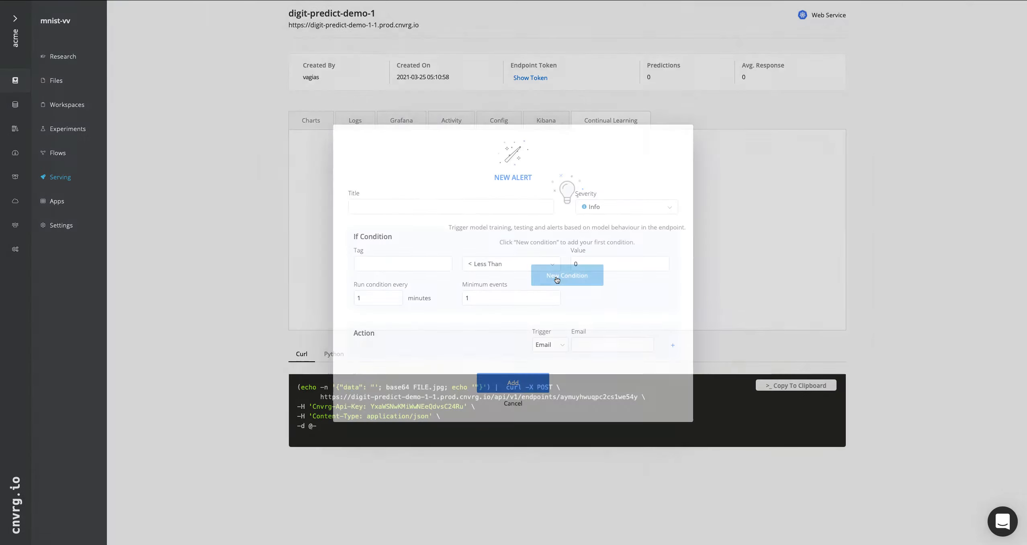
left_click(413, 264)
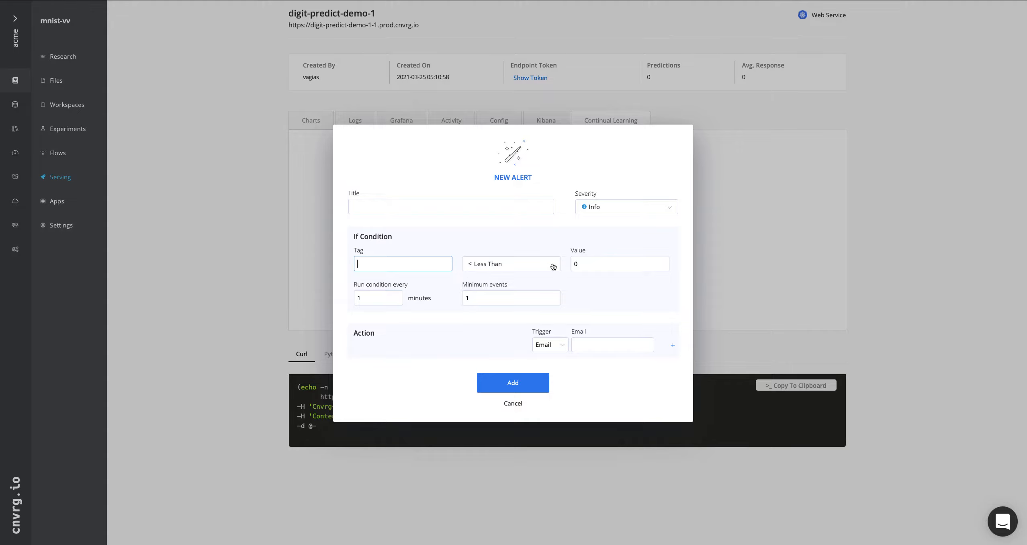
left_click(615, 265)
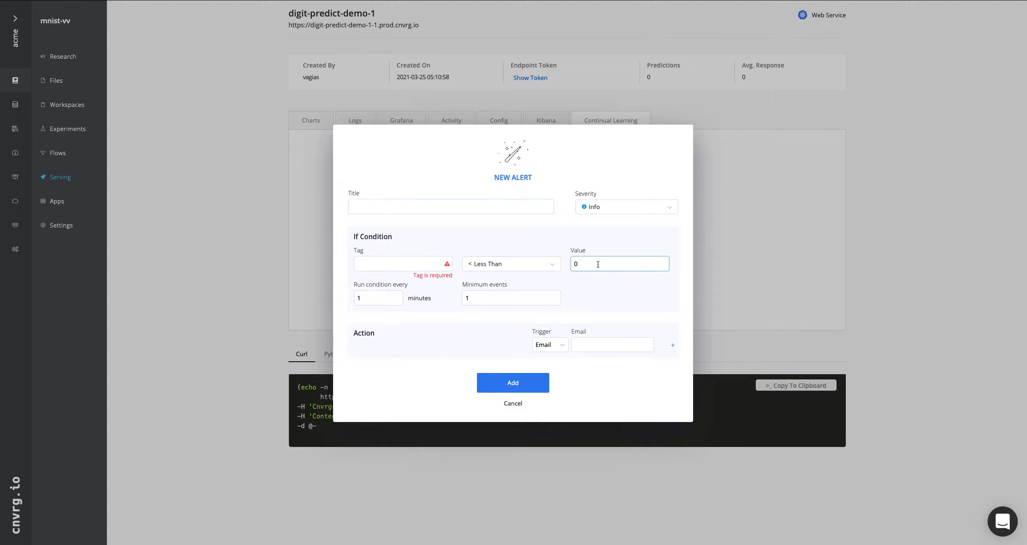
left_click(558, 347)
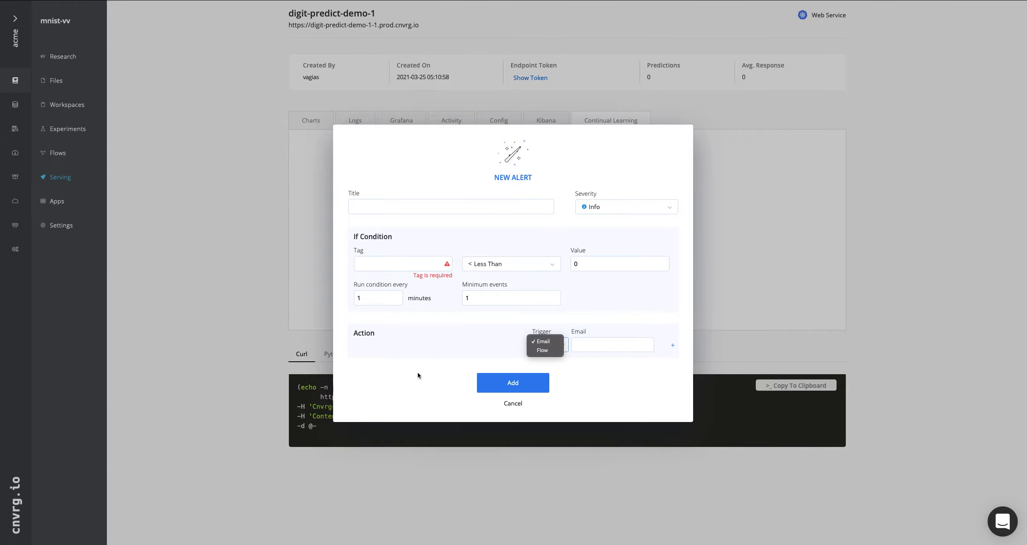
left_click(612, 385)
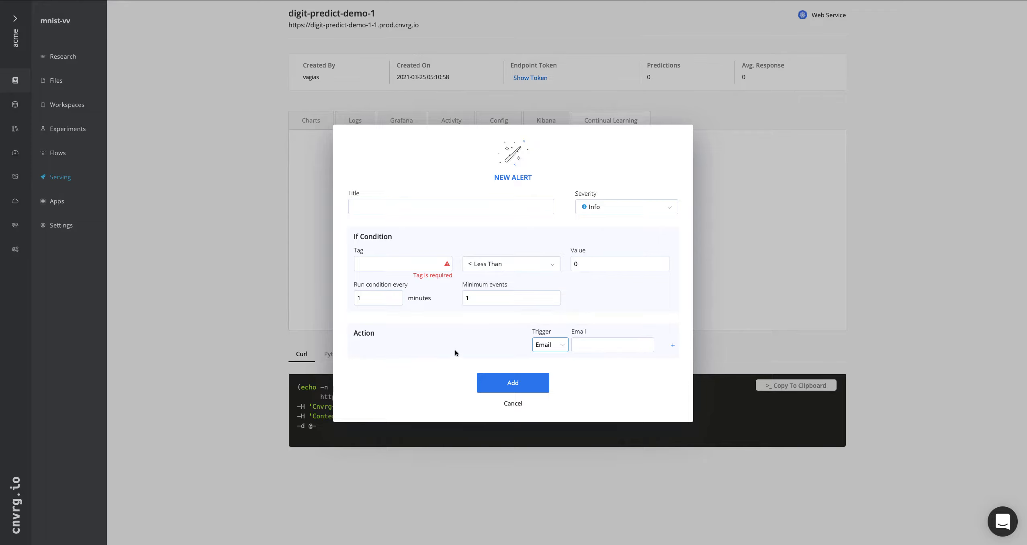
left_click(510, 407)
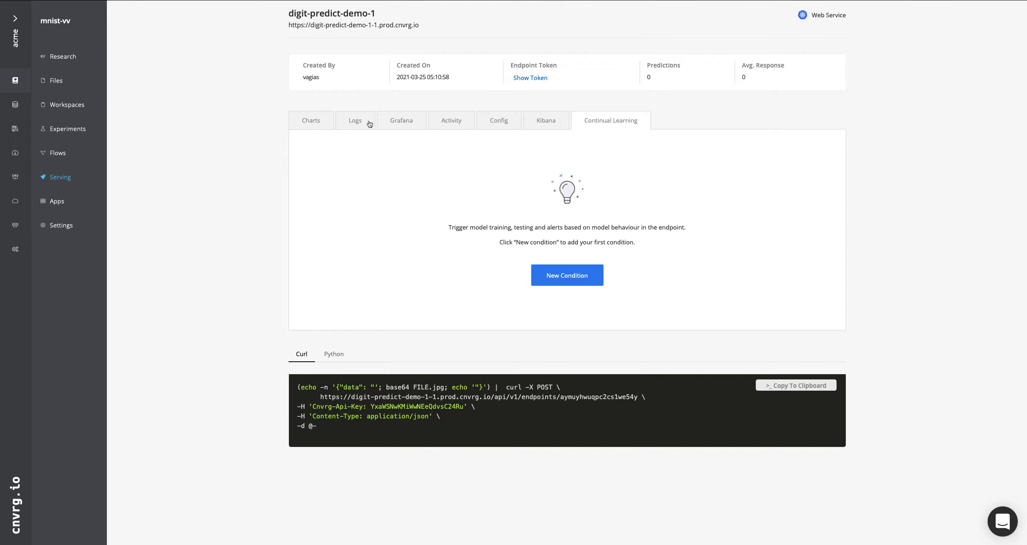
Review the endpoint's Grafana resource dashboard, activity log, Kibana view and prediction logs.
left_click(398, 124)
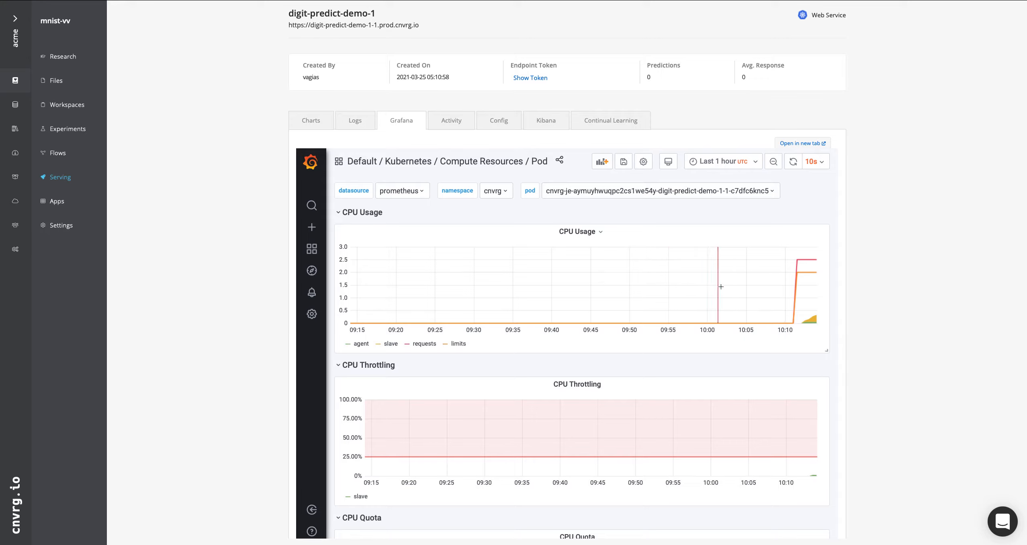
mouse_move(801, 313)
left_click(451, 120)
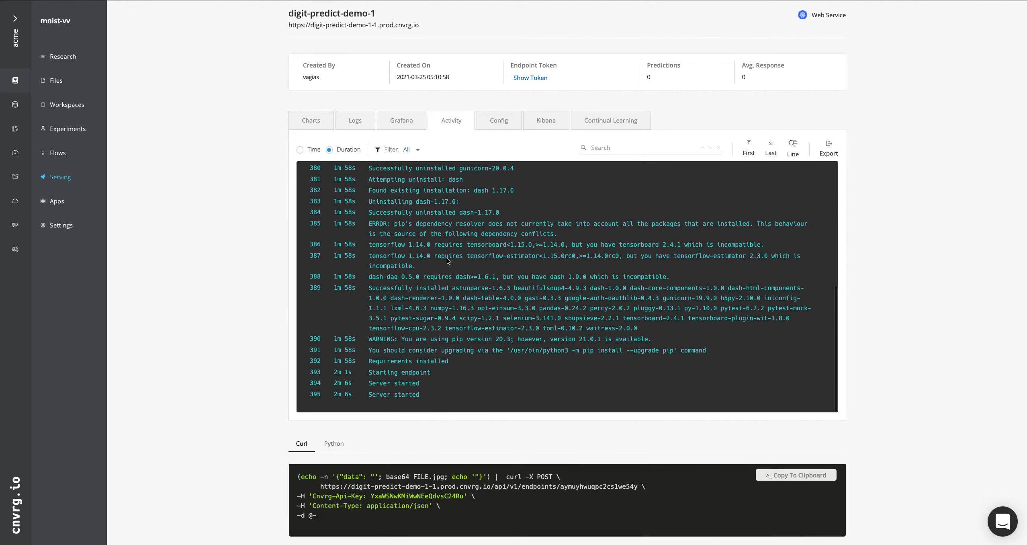
scroll(455, 288, "down", 1)
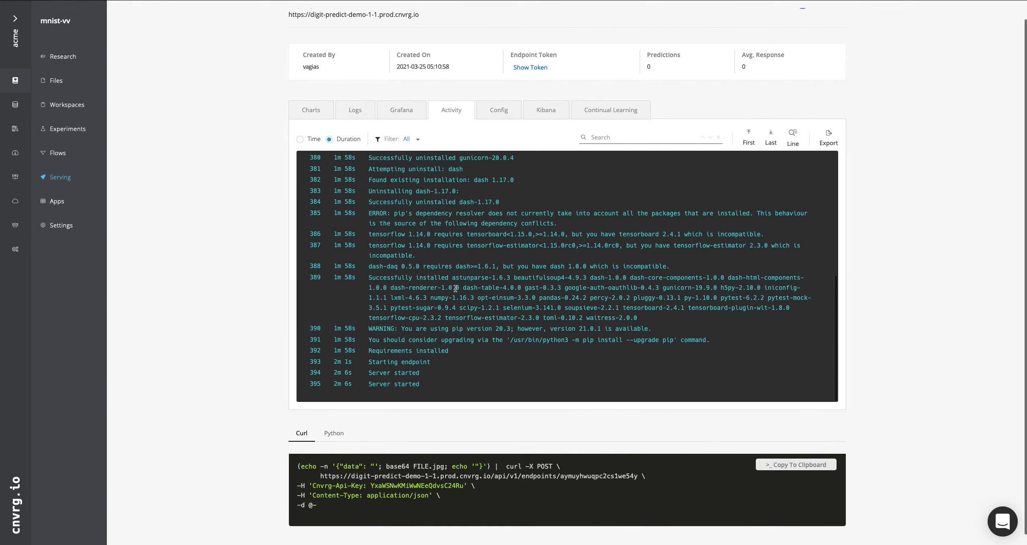
left_click(497, 112)
left_click(547, 122)
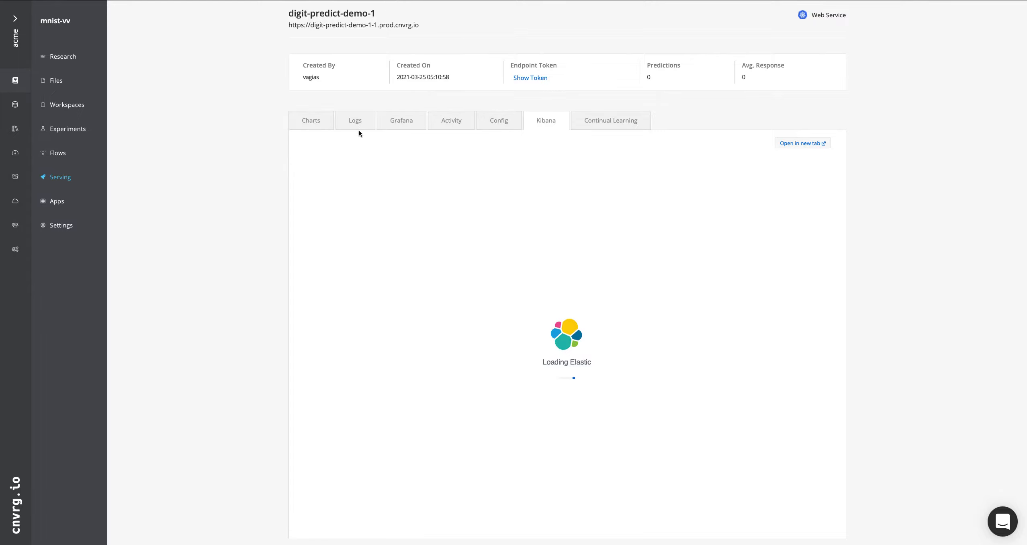
left_click(348, 128)
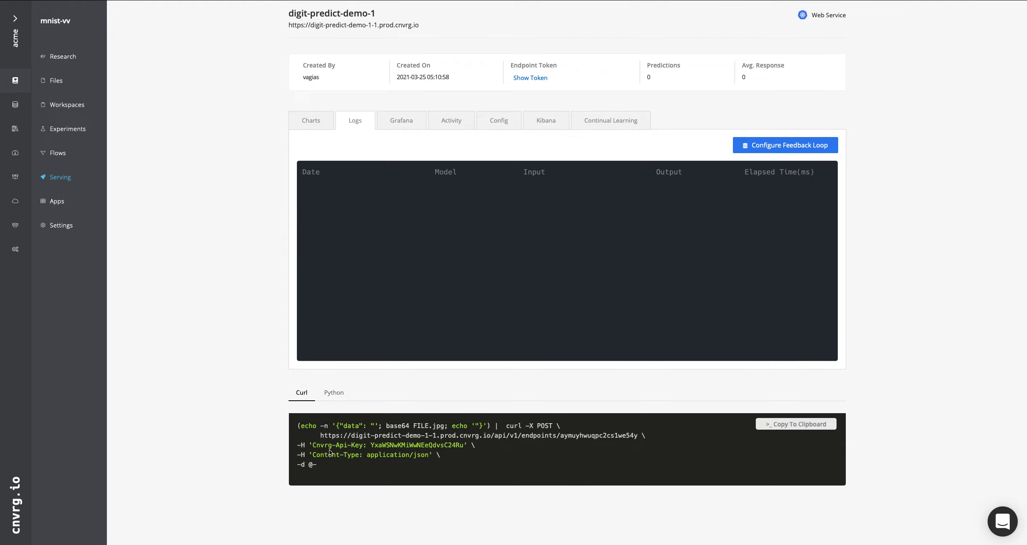
View the Python sample request code and the live metrics charts of the endpoint.
left_click(333, 393)
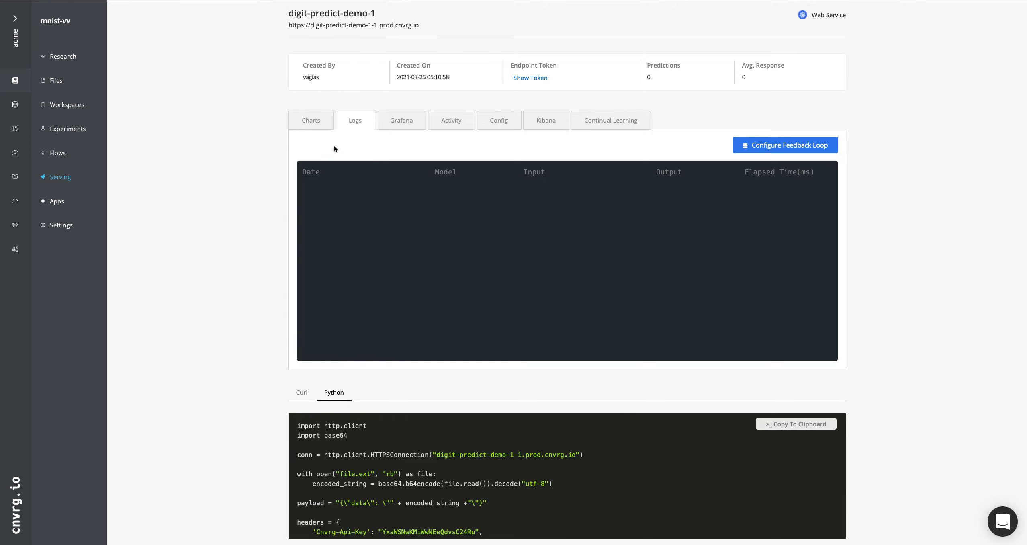
left_click(309, 115)
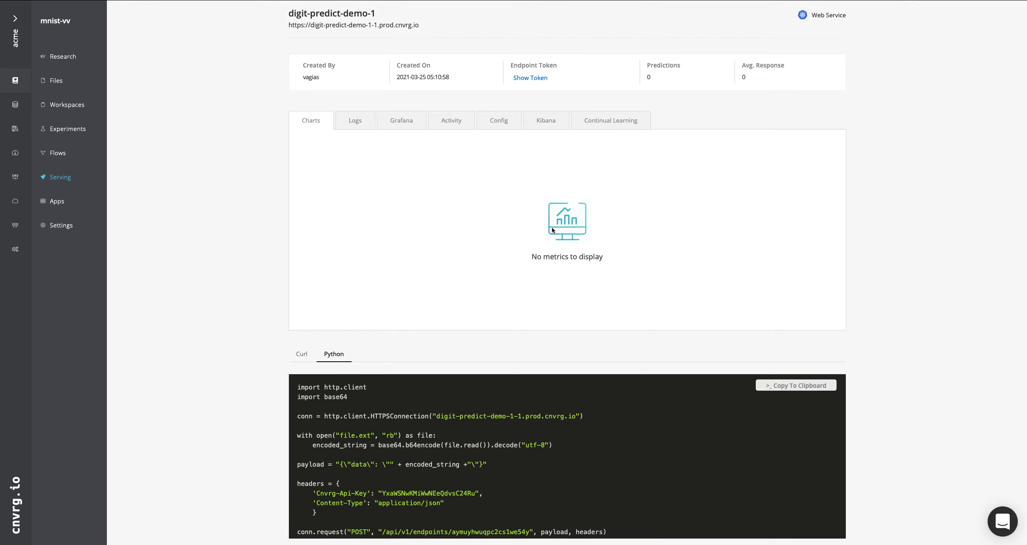
scroll(406, 242, "down", 2)
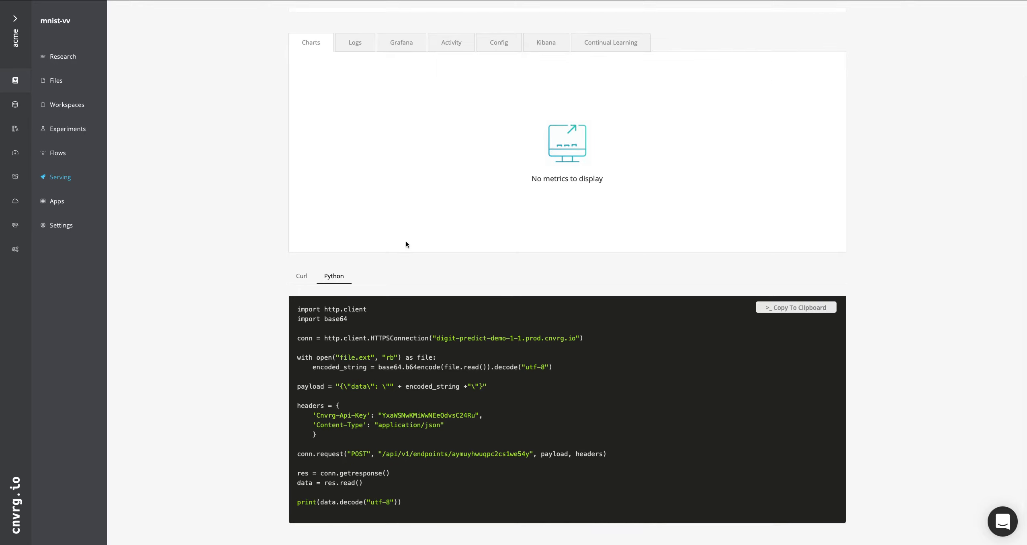
scroll(529, 151, "up", 1)
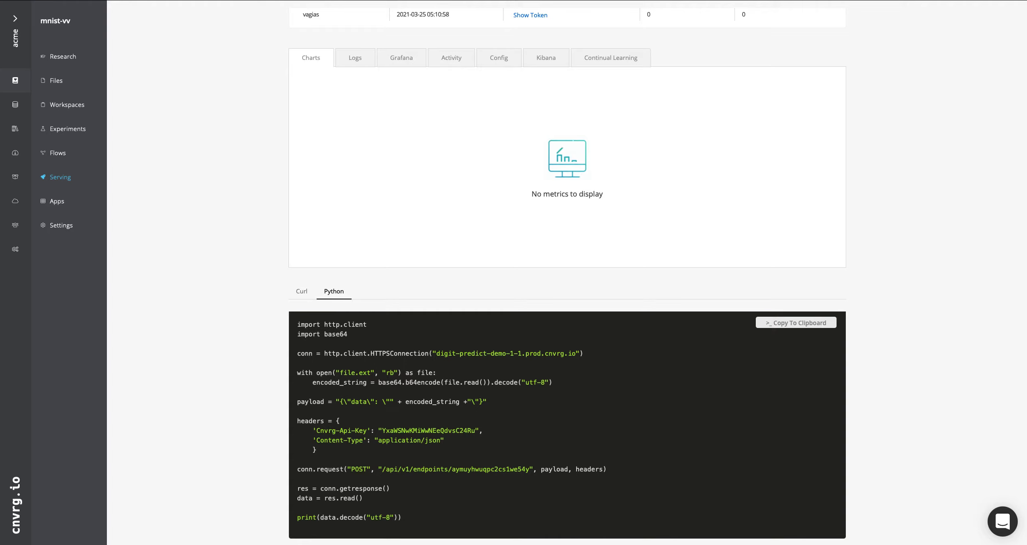
Select the endpoint URL and the API key in the Curl sample request, switching to the other application after each one.
left_click(301, 291)
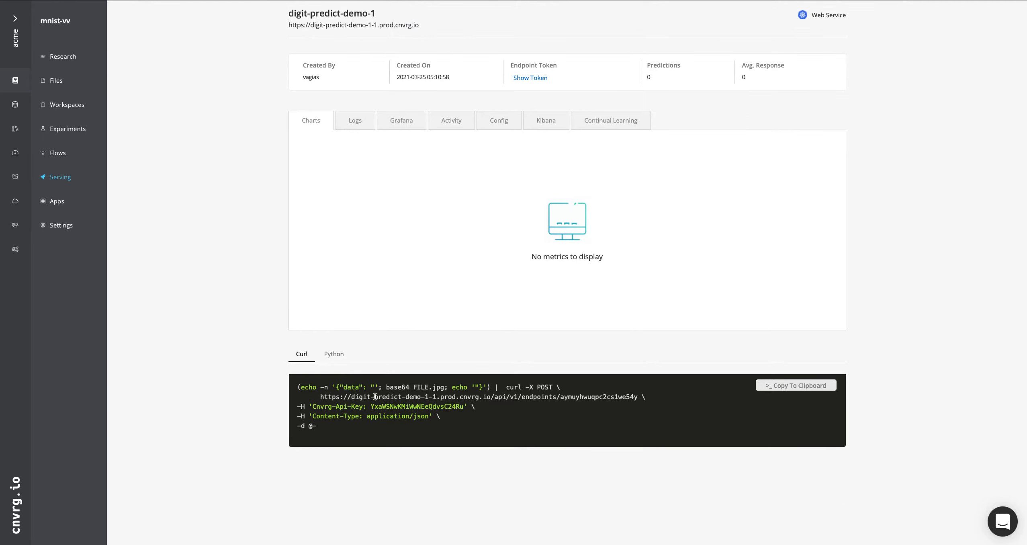
left_click_drag(640, 397, 321, 400)
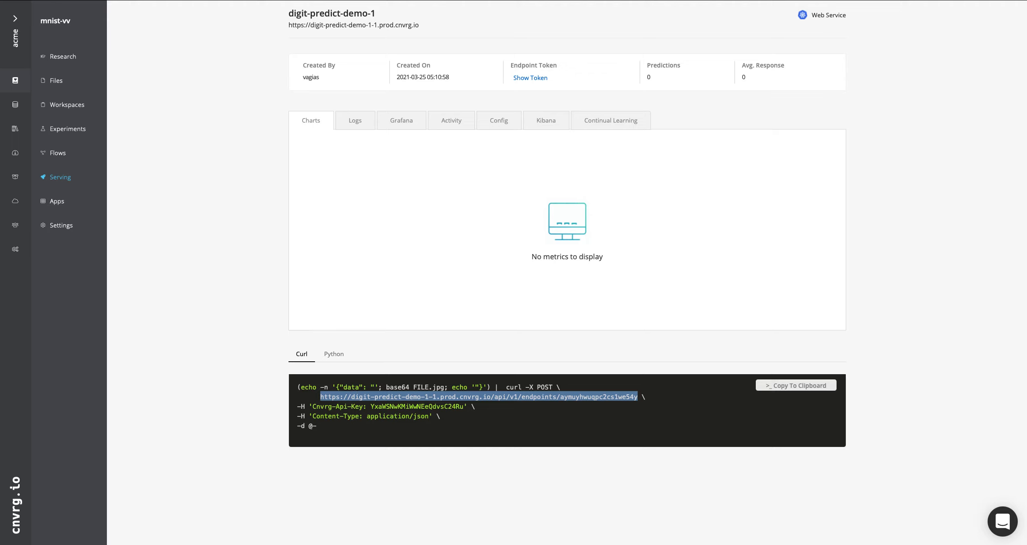
key("super+Tab")
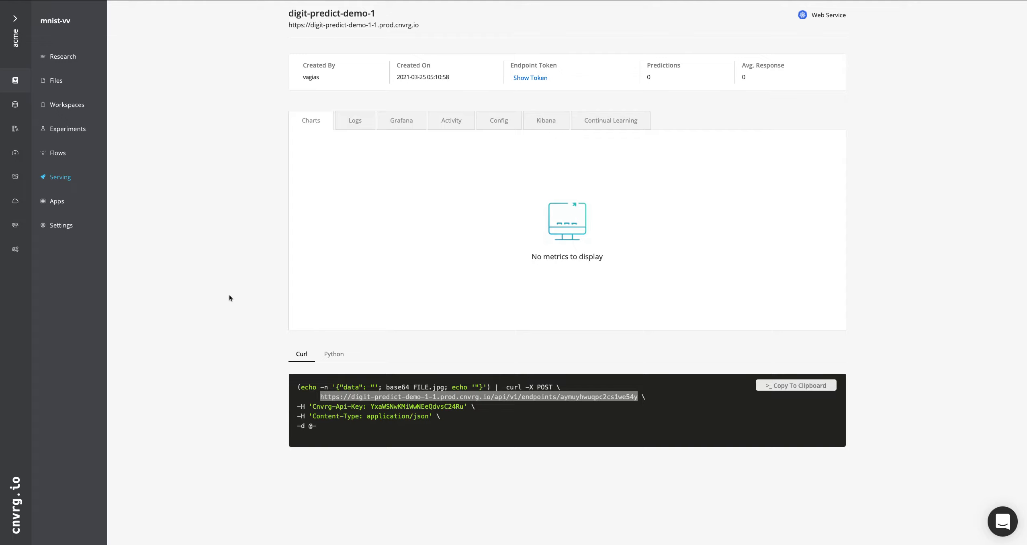
left_click(418, 408)
double_click(417, 407)
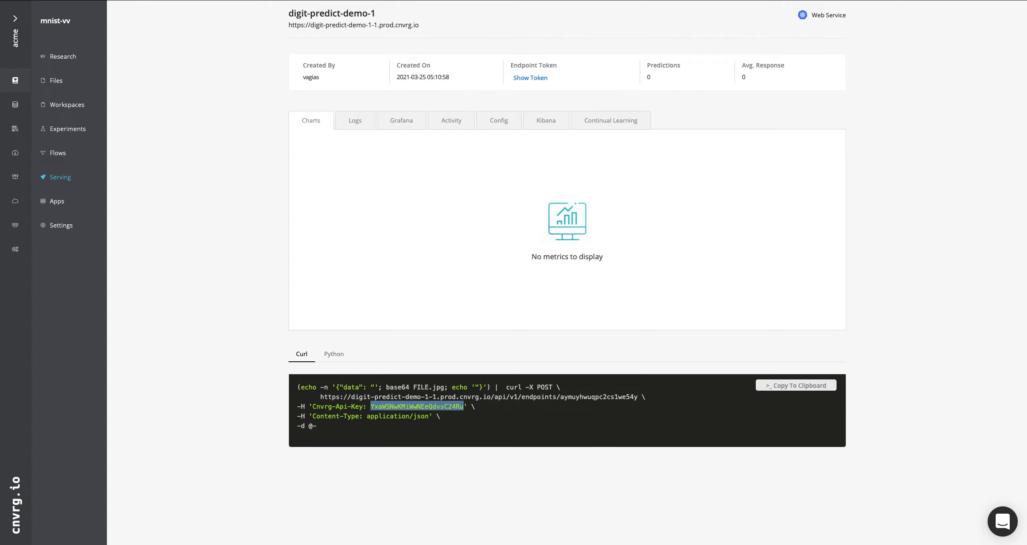
key("super+Tab")
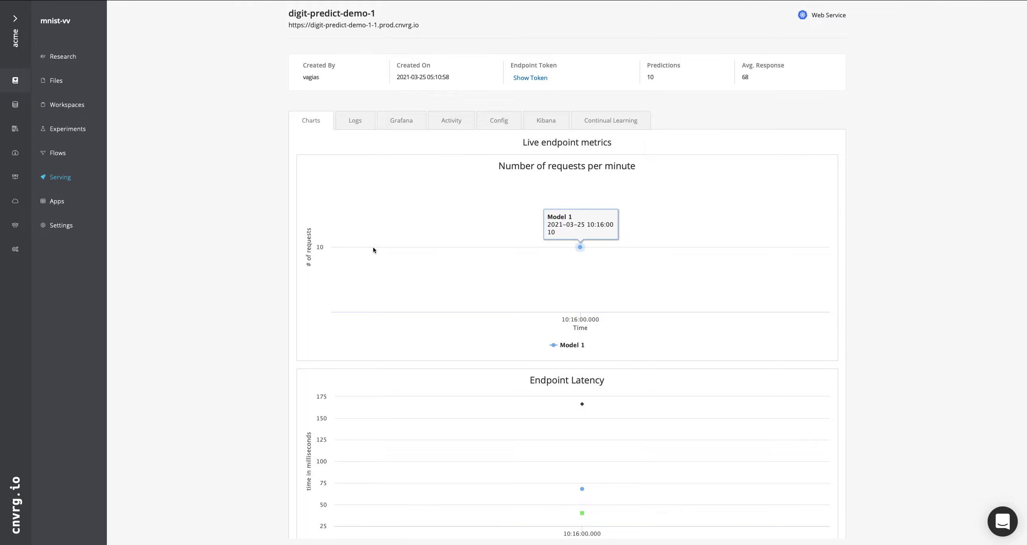
Examine the endpoint's live charts for requests per minute, endpoint latency and the predicted digit.
scroll(580, 249, "down", 2)
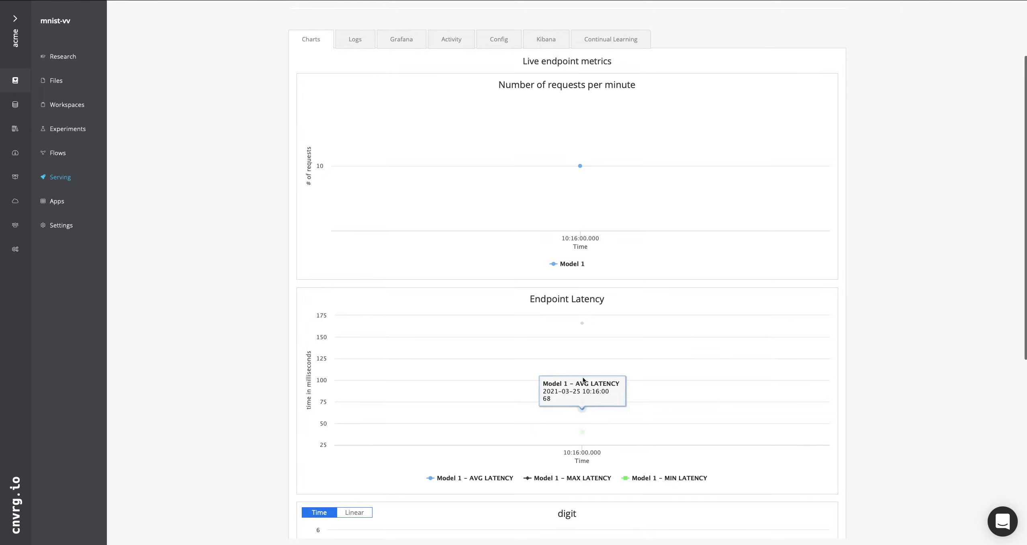
scroll(583, 436, "down", 3)
scroll(583, 439, "down", 3)
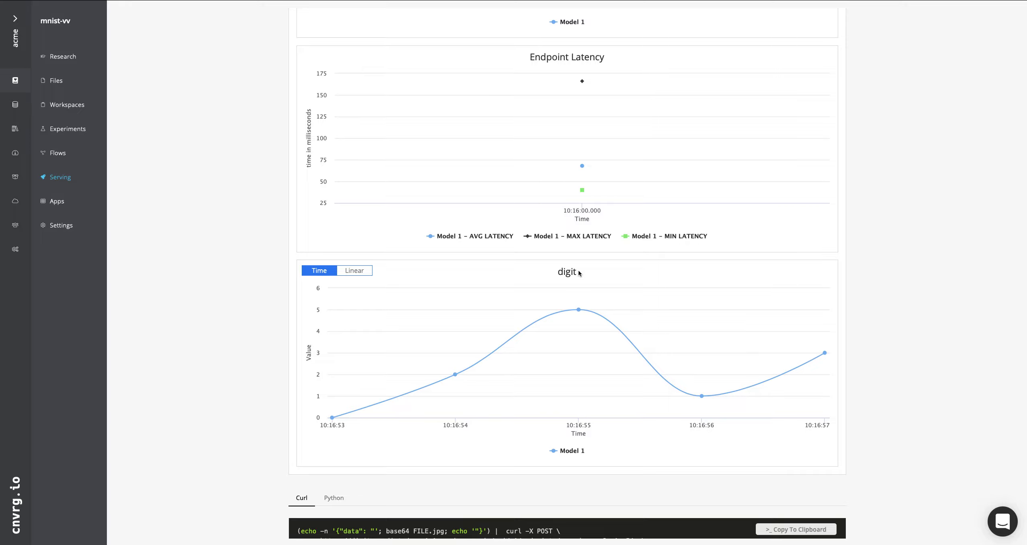
scroll(321, 231, "up", 10)
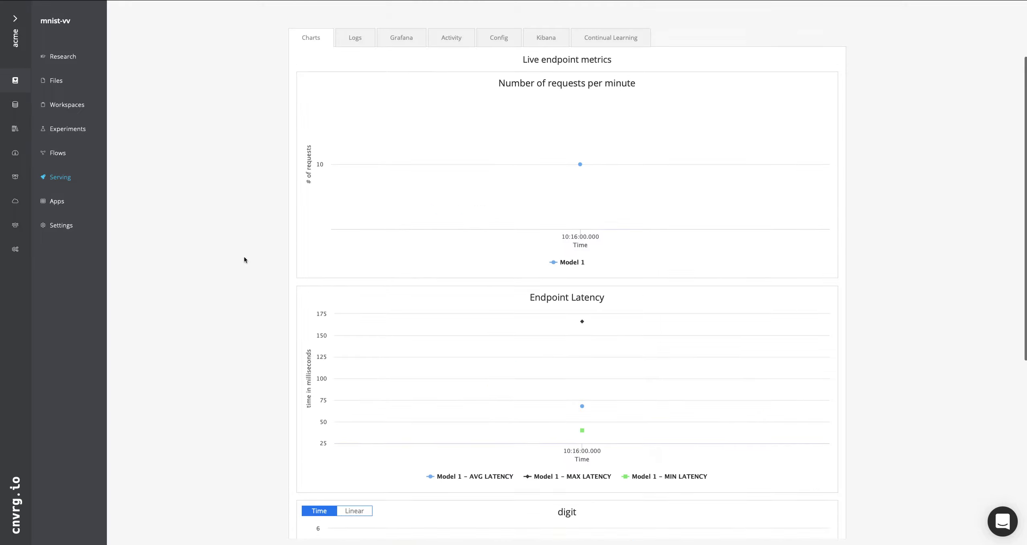
Review the endpoint's logged predictions, highlighting the input, output and elapsed time entries.
left_click(355, 120)
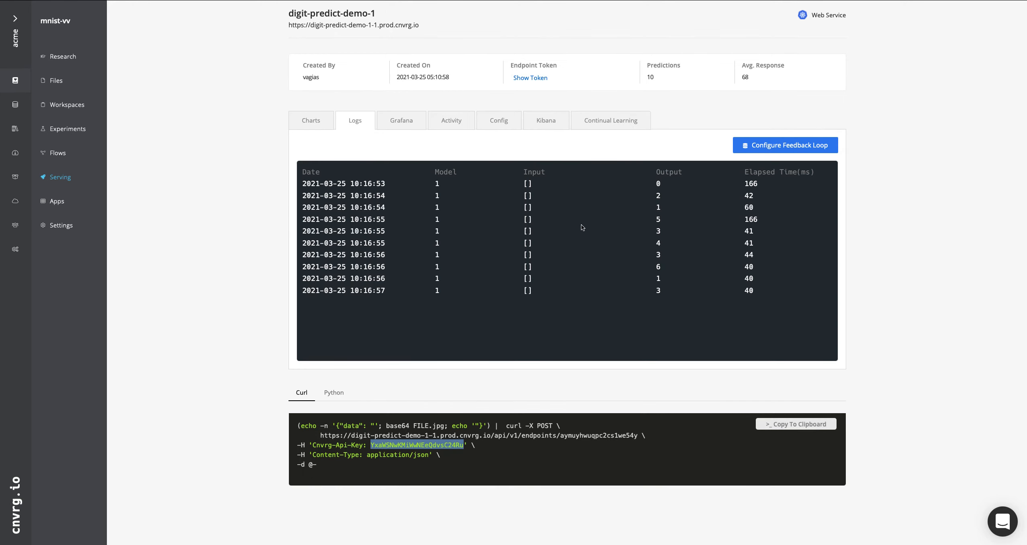
left_click_drag(760, 290, 655, 180)
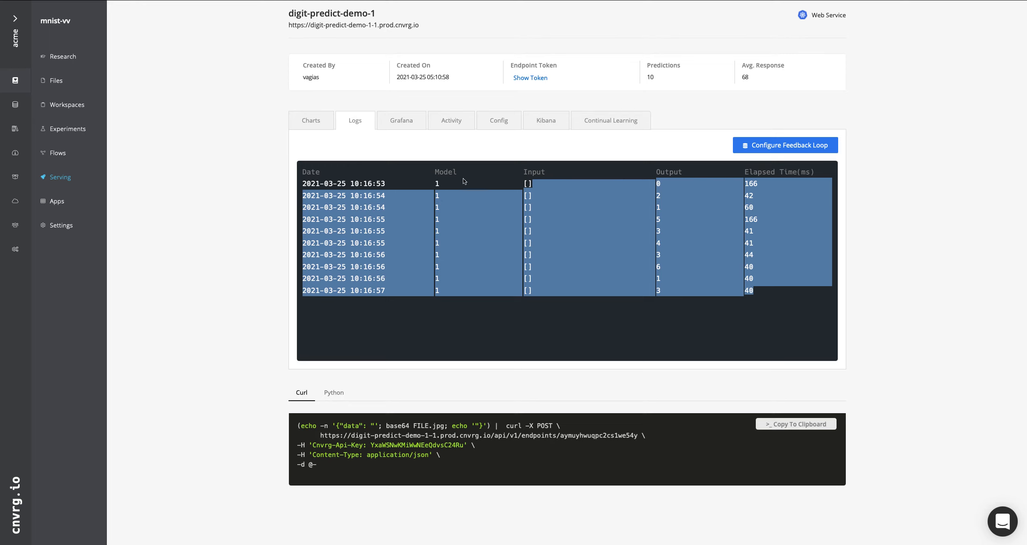
left_click_drag(522, 184, 533, 183)
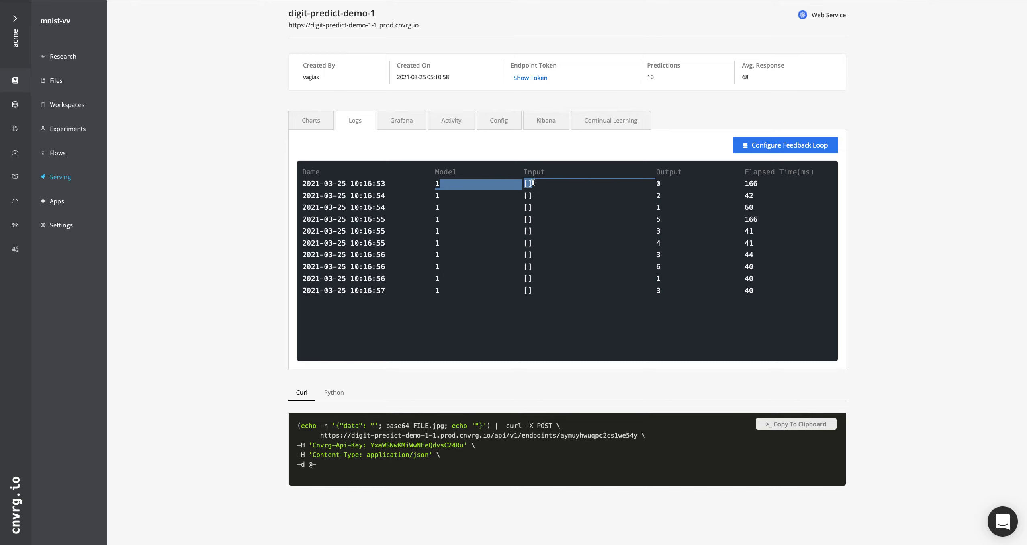
left_click_drag(657, 182, 671, 292)
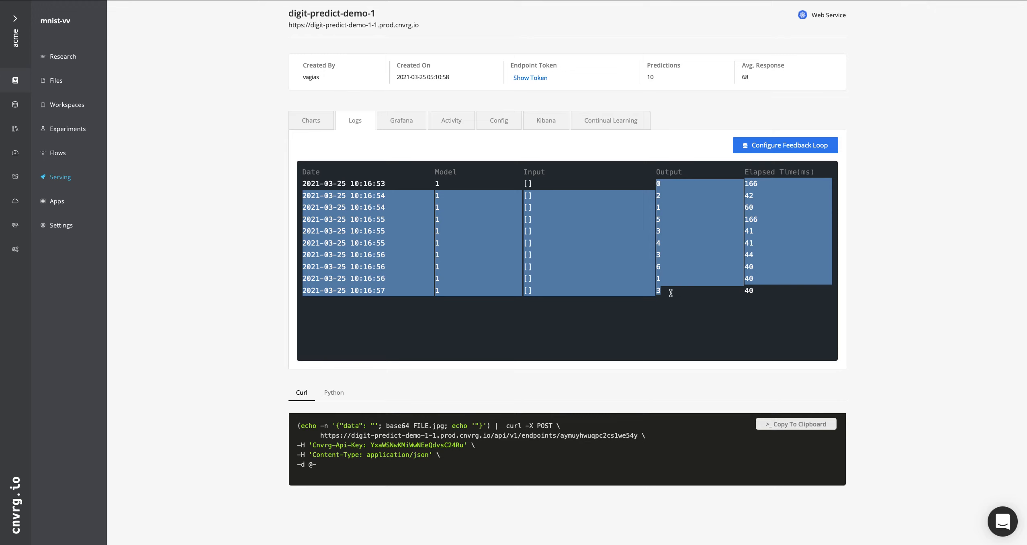
left_click(670, 293)
left_click_drag(749, 290, 661, 221)
left_click(506, 134)
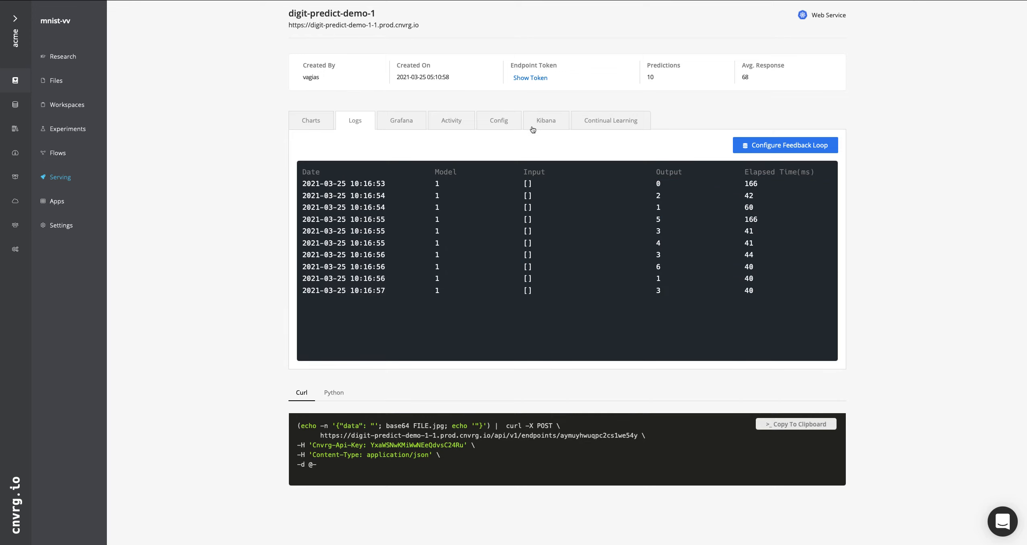
Deploy a new model version of the endpoint, keeping the prefilled predict3.py file, predict function, predict-digit-demo commit, medium compute and cnvrg:v5.0 image.
left_click(500, 124)
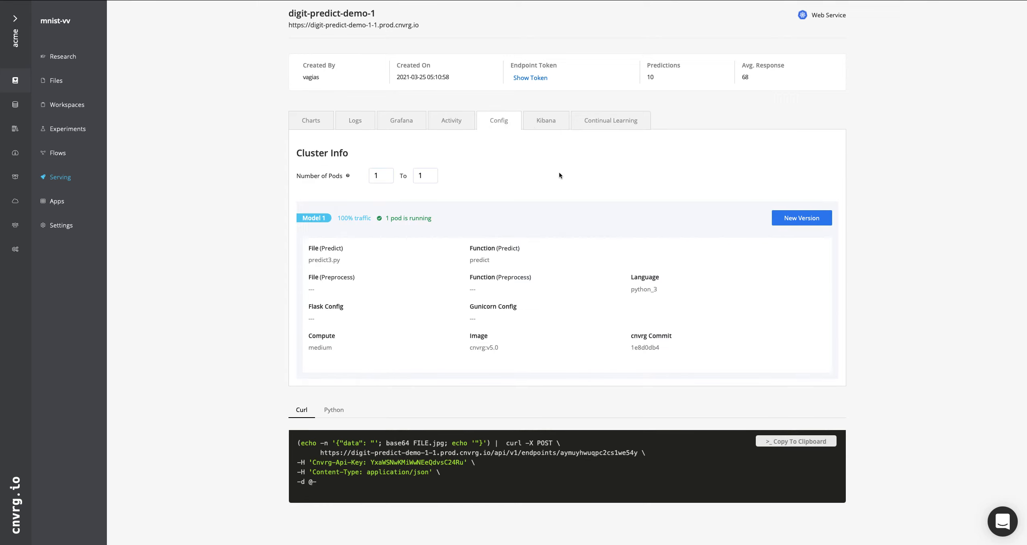
left_click(794, 222)
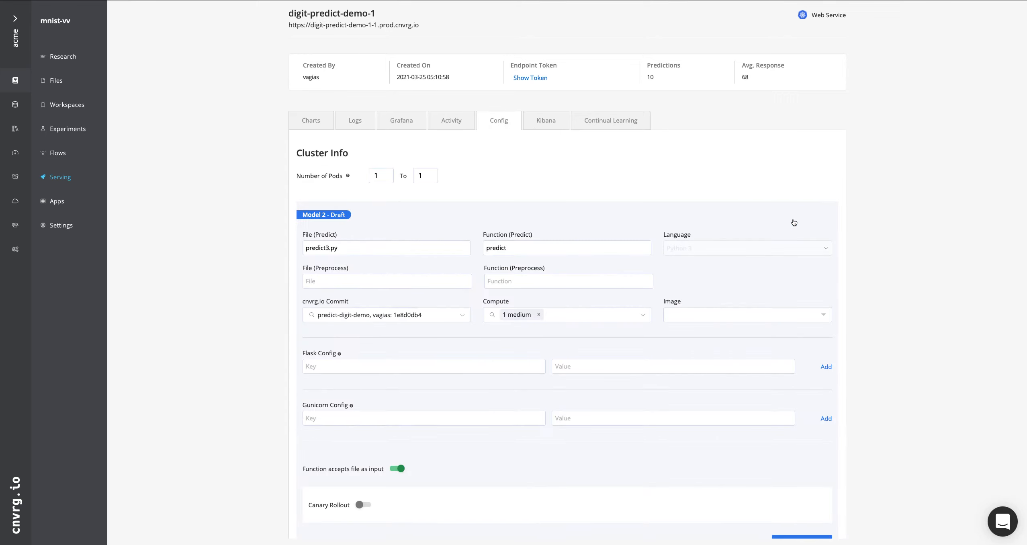
scroll(669, 276, "down", 1)
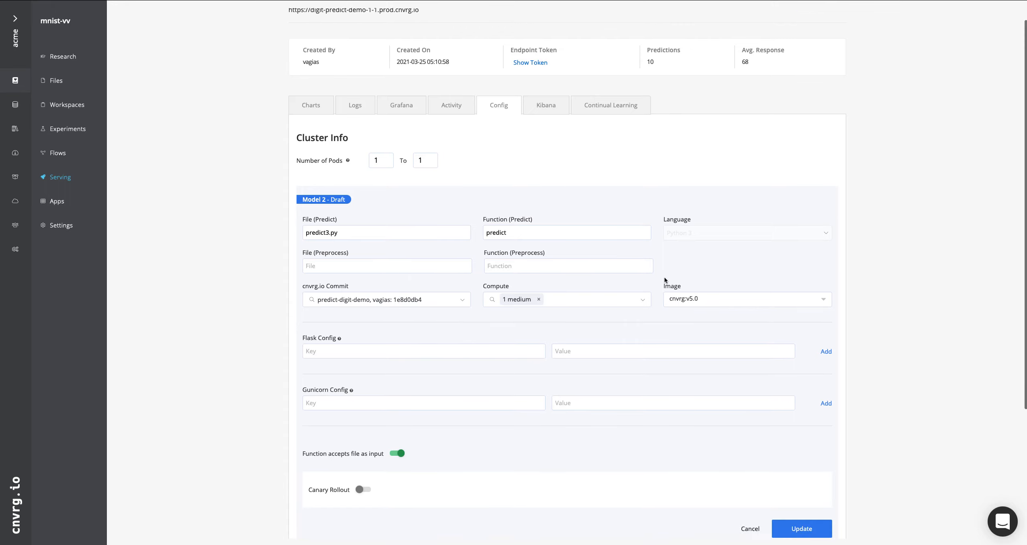
scroll(661, 282, "down", 1)
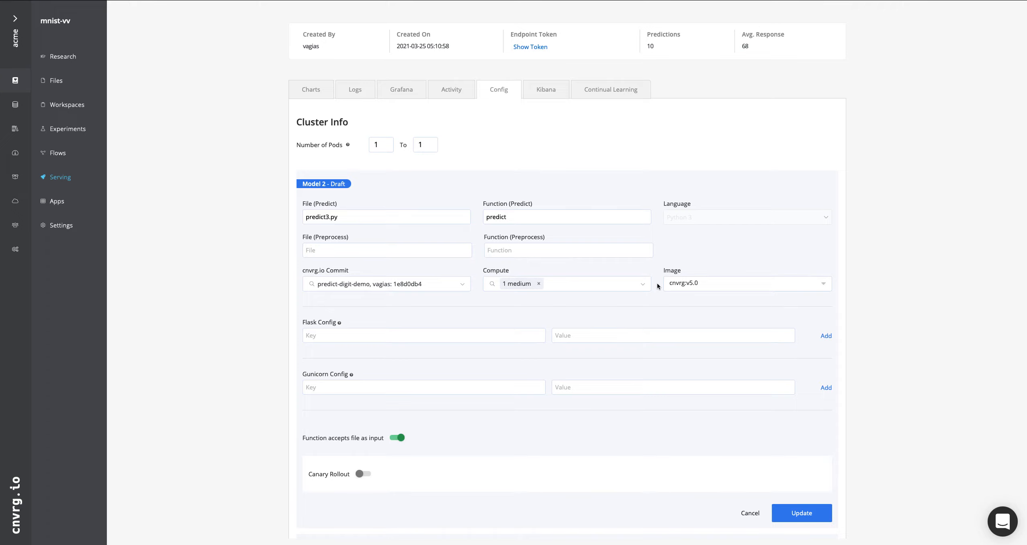
scroll(643, 287, "down", 1)
left_click(455, 281)
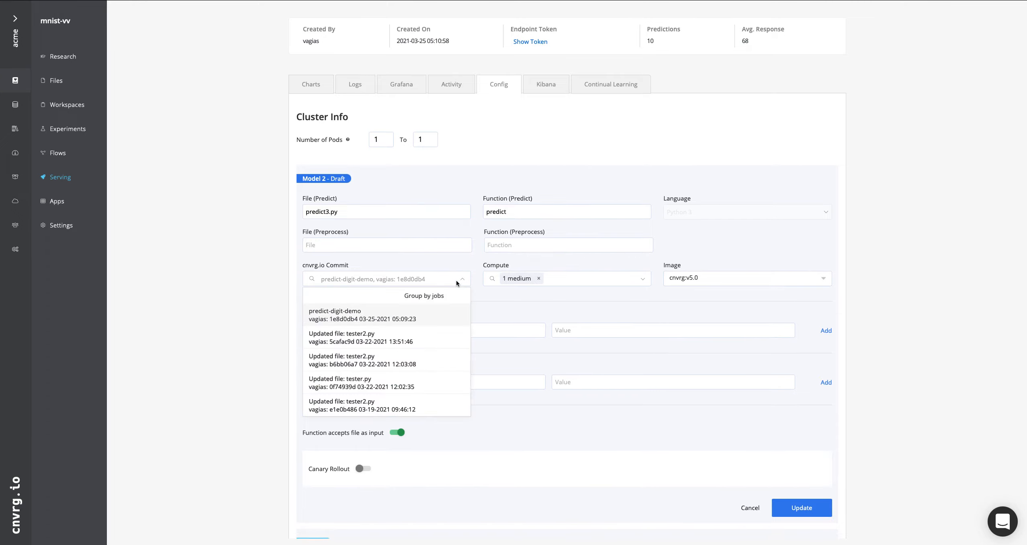
left_click(516, 297)
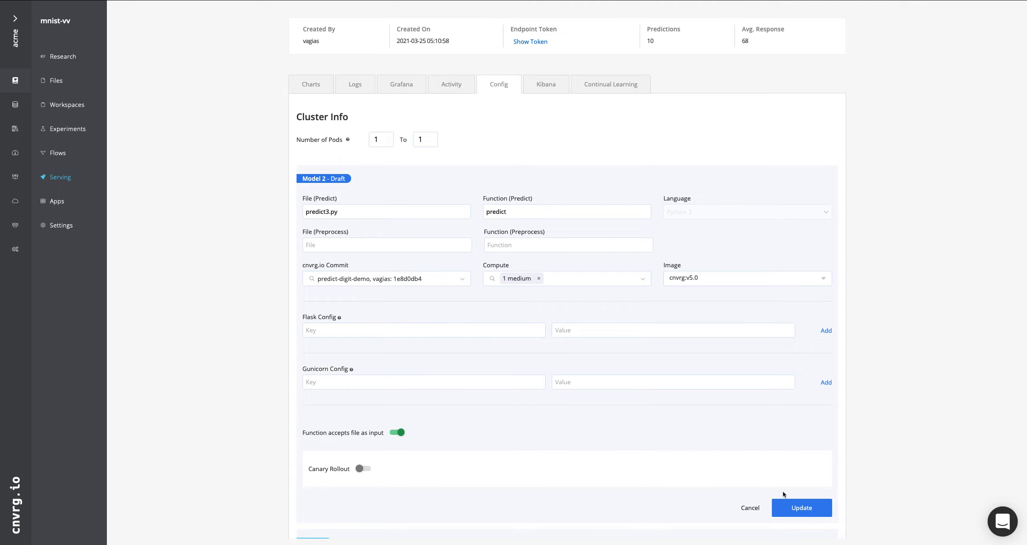
left_click(813, 510)
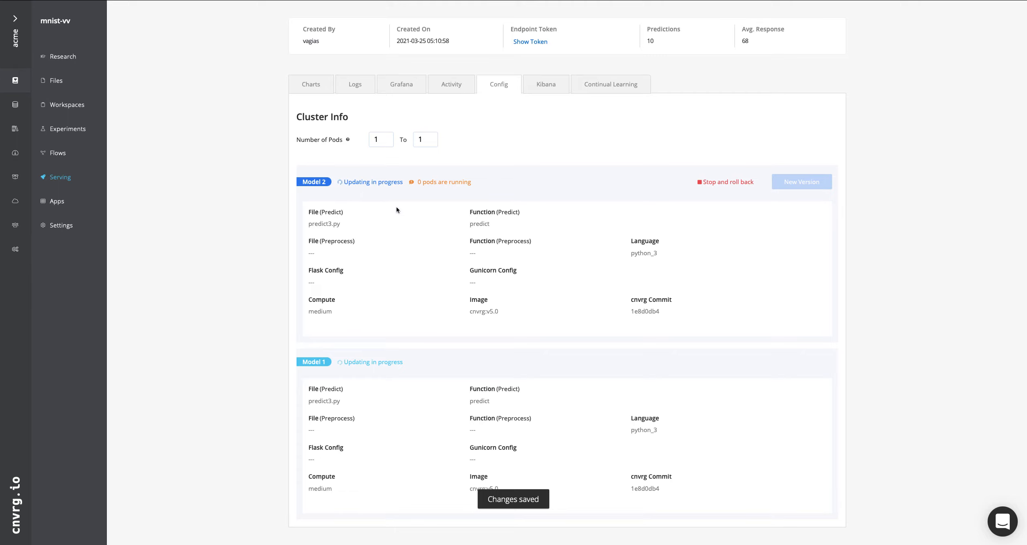
Check the rollout status of Model 2 and Model 1 in the endpoint's configuration.
left_click_drag(481, 182, 291, 181)
scroll(249, 342, "down", 1)
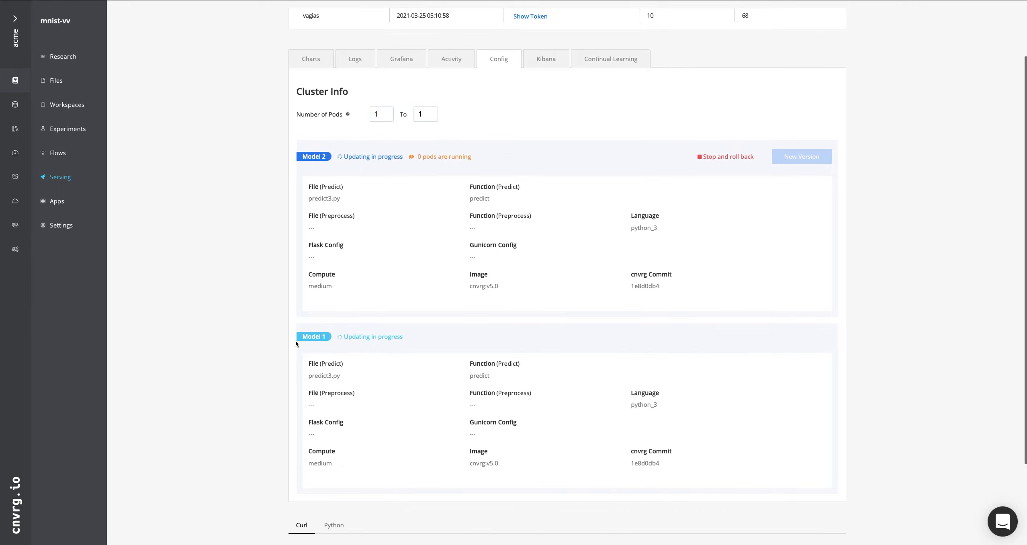
left_click_drag(431, 337, 294, 337)
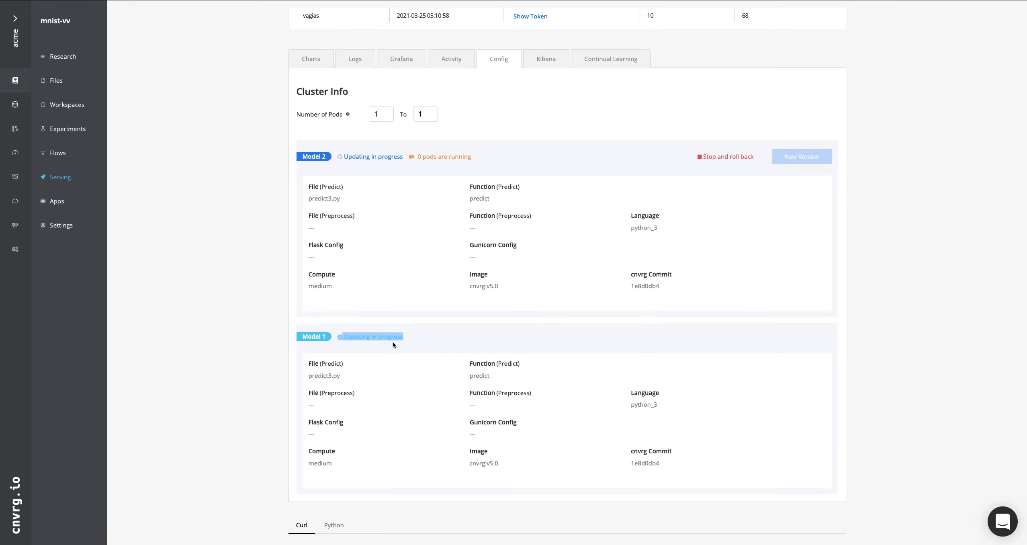
left_click(470, 337)
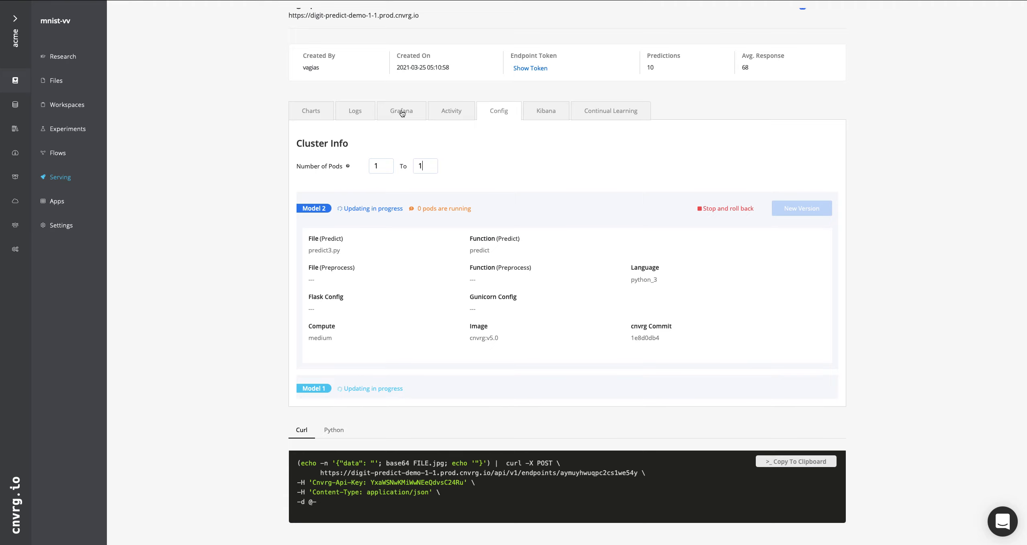
Review the endpoint's prediction logs and its live charts while the new version rolls out.
left_click(355, 111)
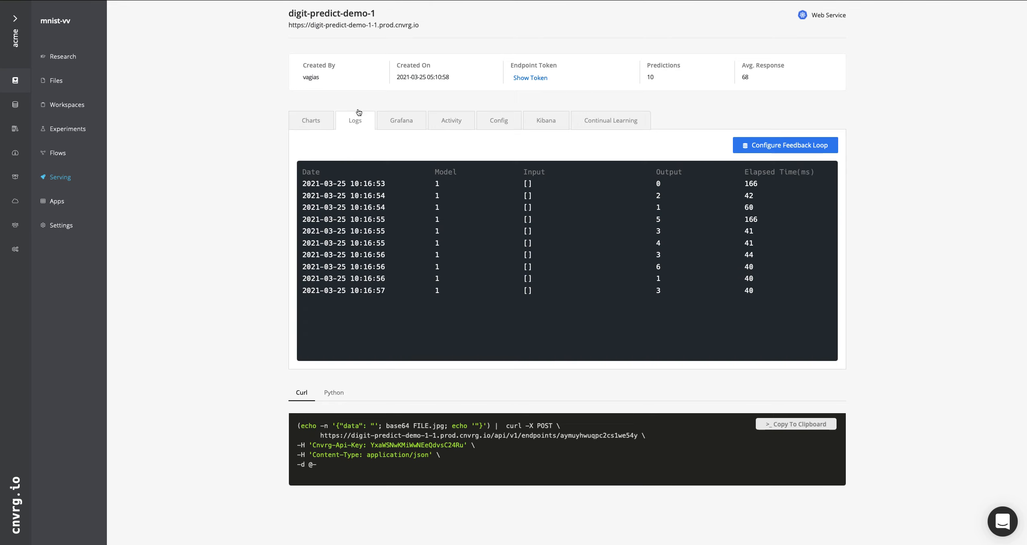
left_click_drag(302, 181, 406, 283)
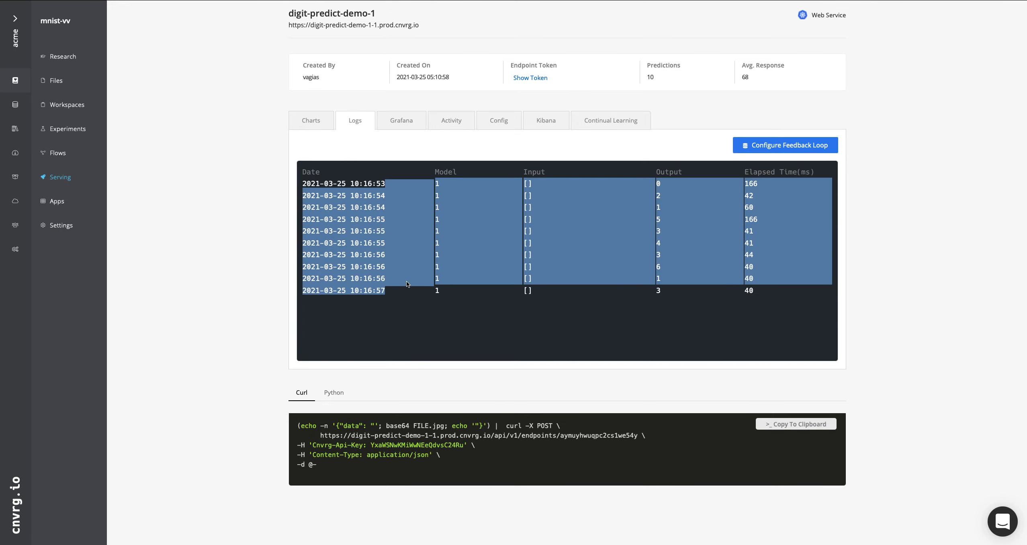
left_click(320, 120)
scroll(248, 320, "down", 4)
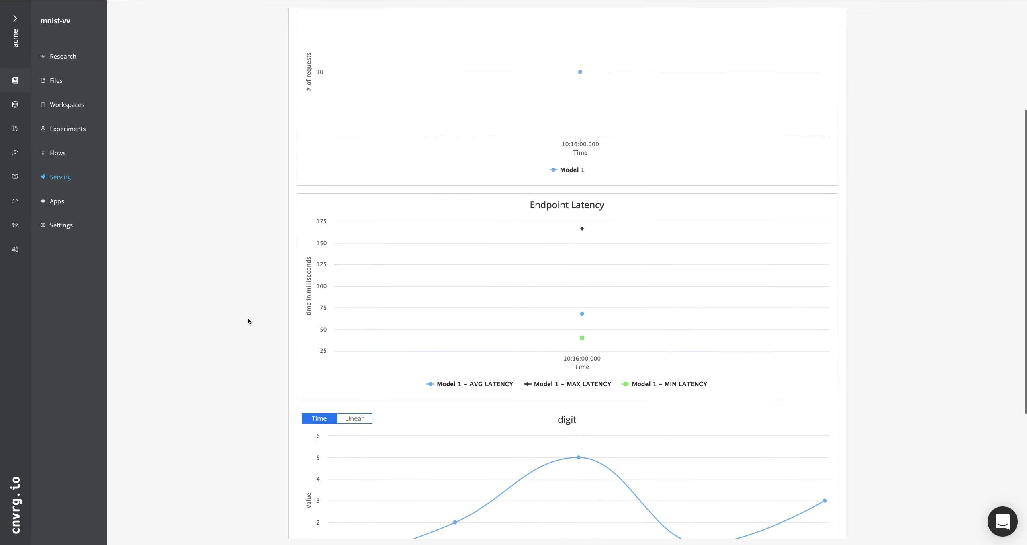
scroll(247, 320, "up", 4)
mouse_move(605, 268)
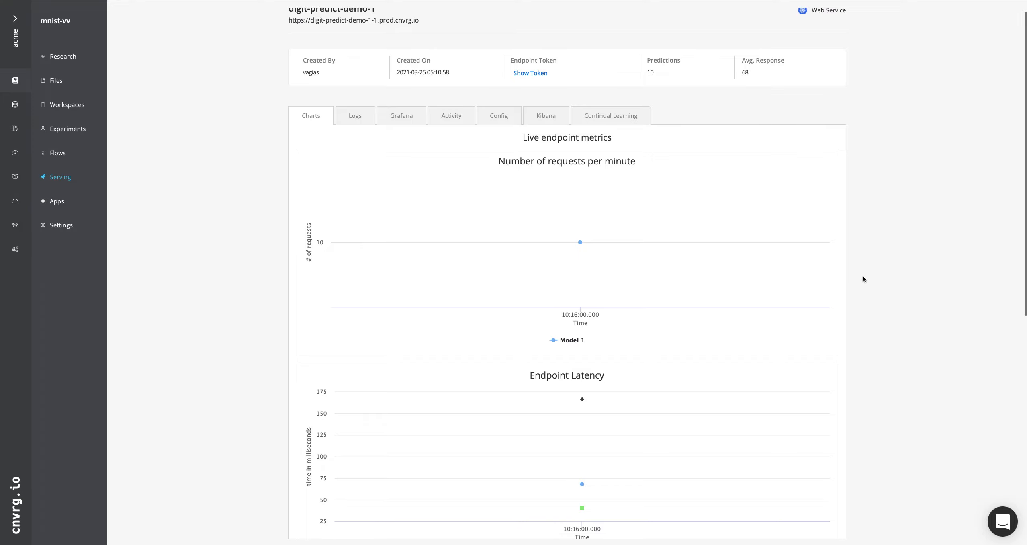
scroll(863, 277, "down", 1)
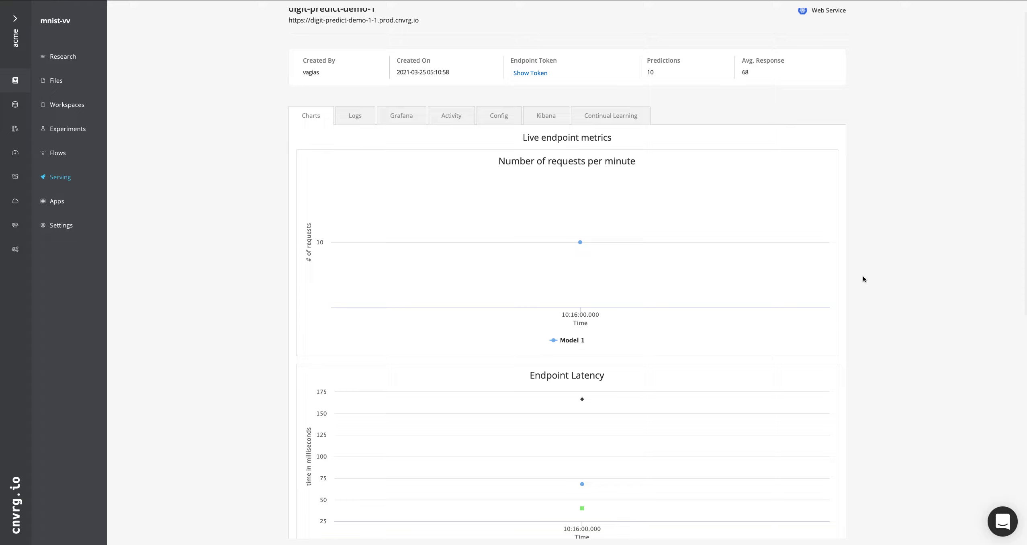
Reopen the digit-predict-demo-1 endpoint from the serving list and check its configuration for the Model 2 rollout status.
left_click(60, 177)
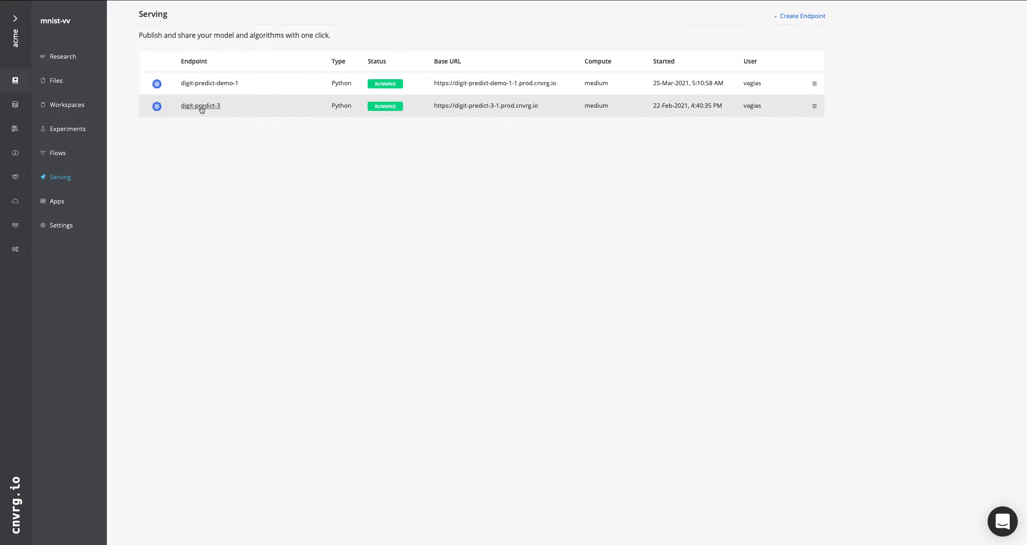
left_click(212, 84)
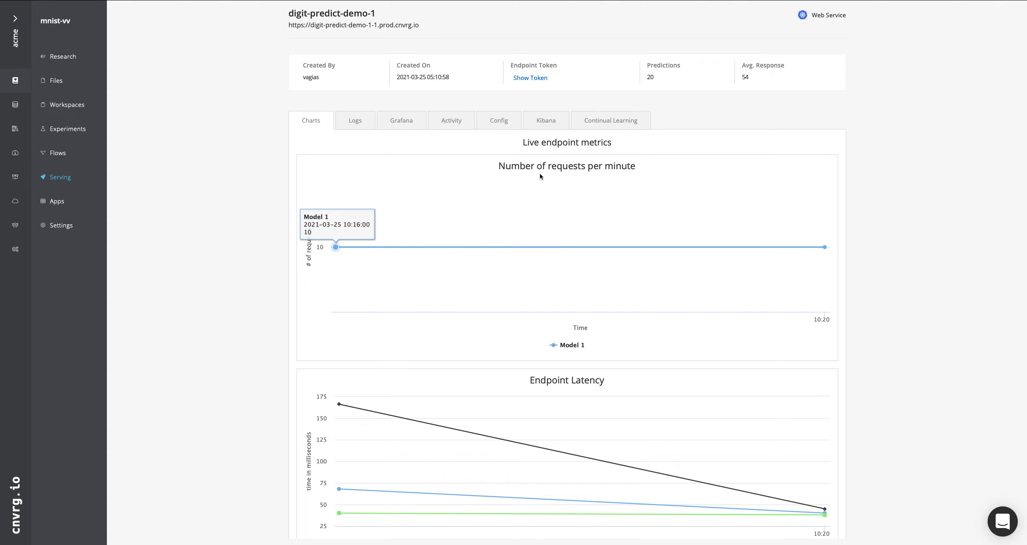
left_click(494, 122)
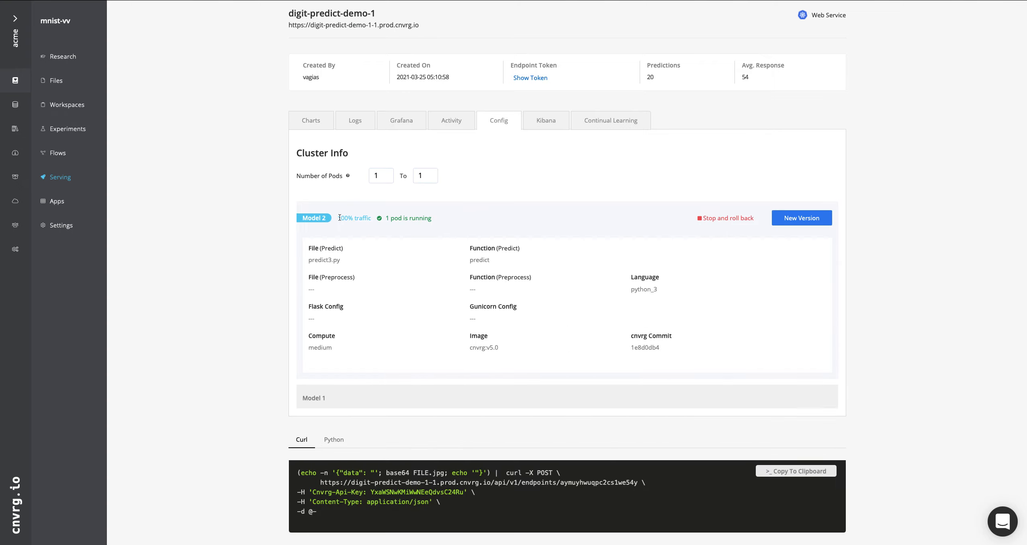
Compare Model 1 and Model 2 in the live charts for requests per minute, endpoint latency and digit.
left_click(312, 120)
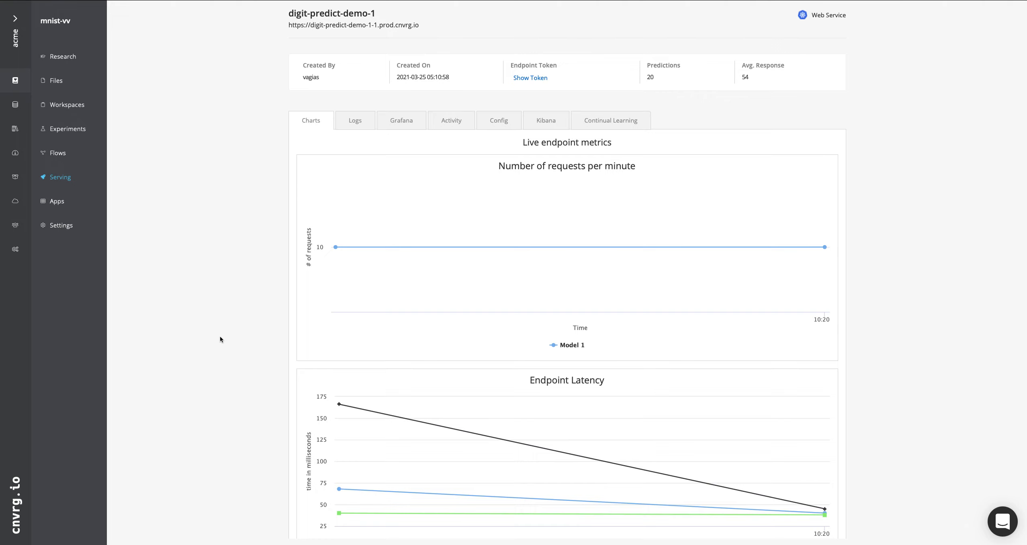
scroll(462, 314, "down", 3)
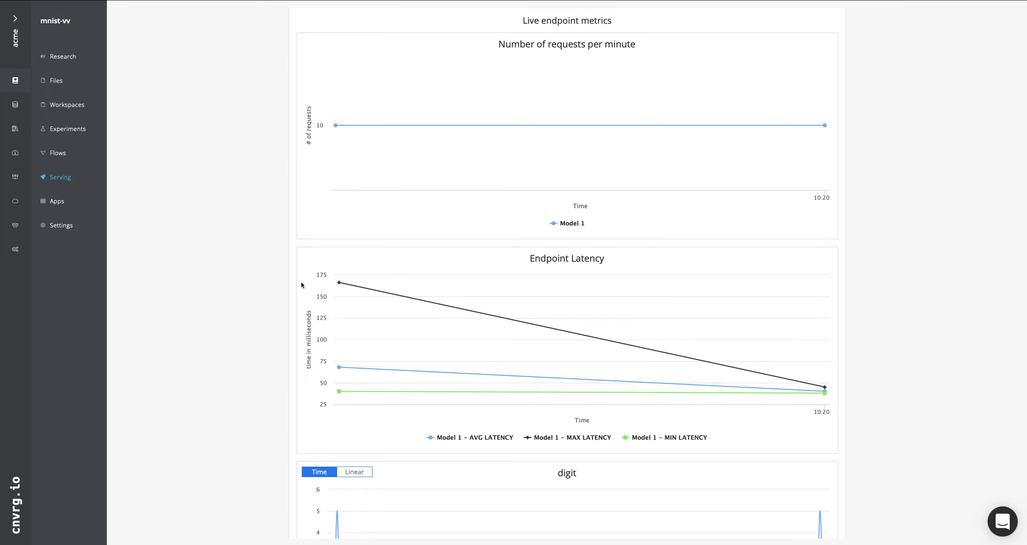
scroll(302, 286, "up", 2)
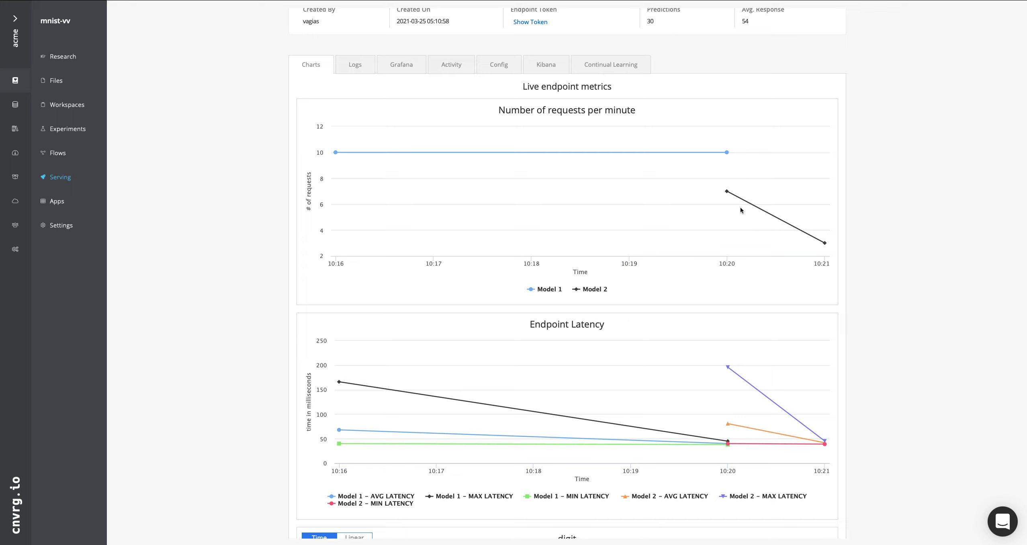
scroll(893, 342, "down", 2)
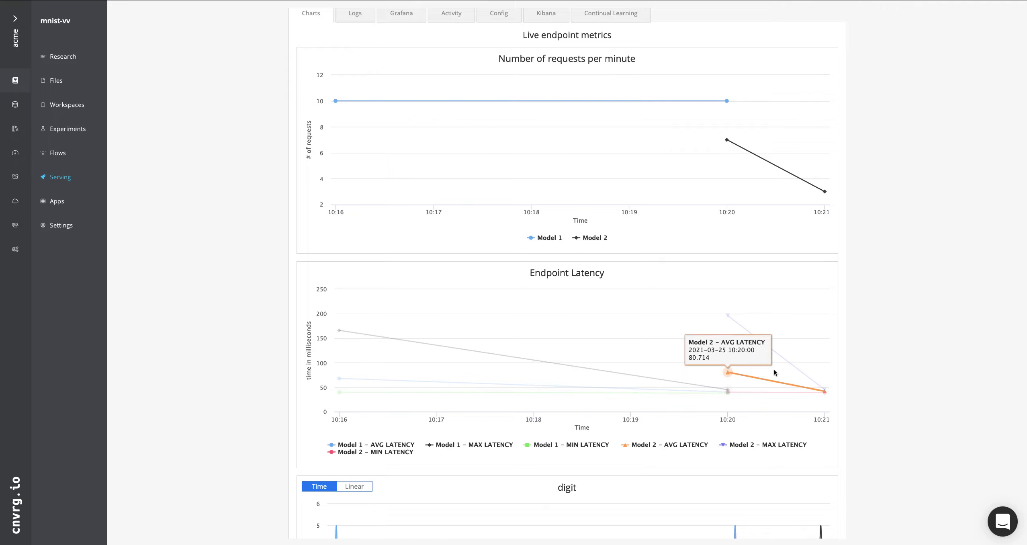
scroll(883, 393, "down", 5)
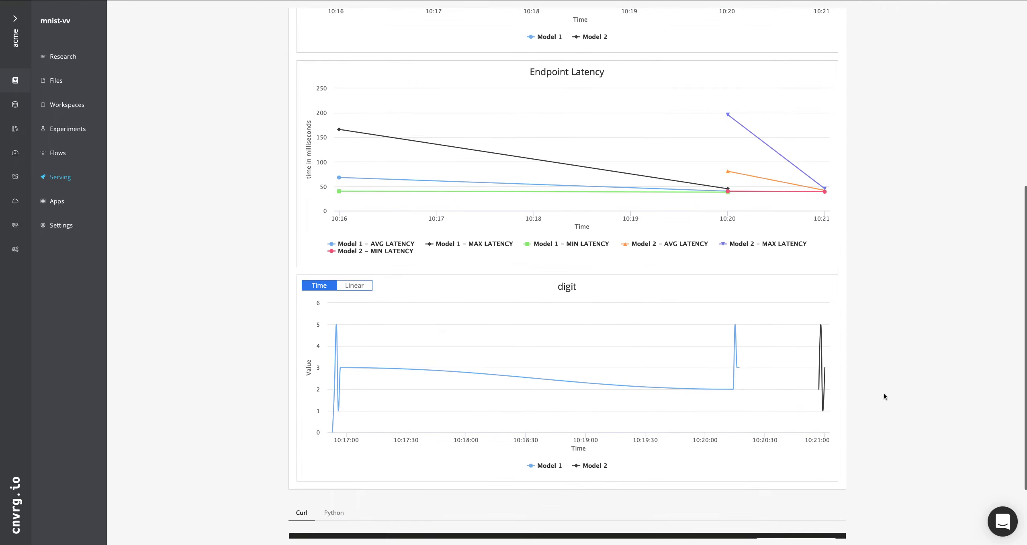
Zoom the digit chart in on Model 2's predictions, reset it, and zoom in on Model 1's latest predictions.
left_click_drag(812, 379, 838, 379)
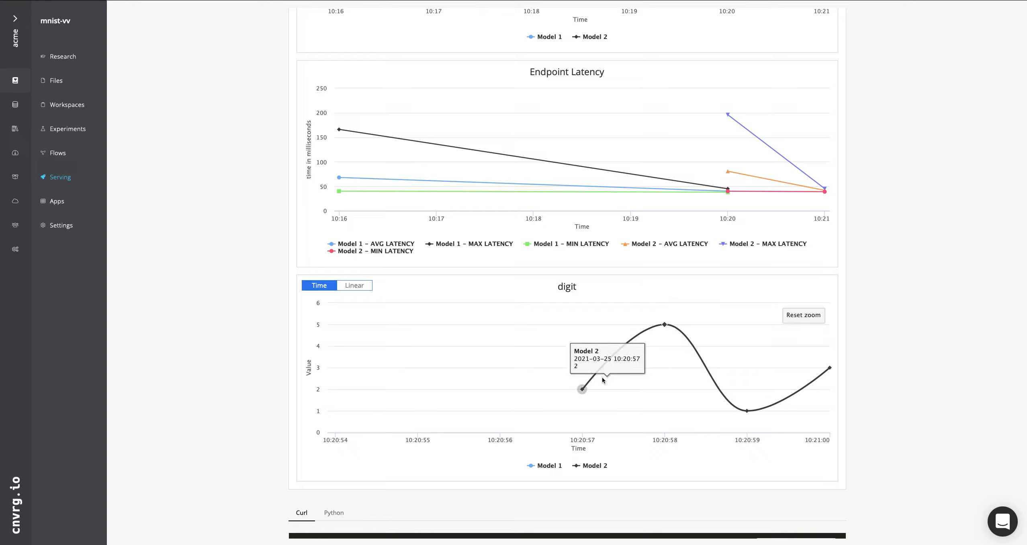
left_click(801, 317)
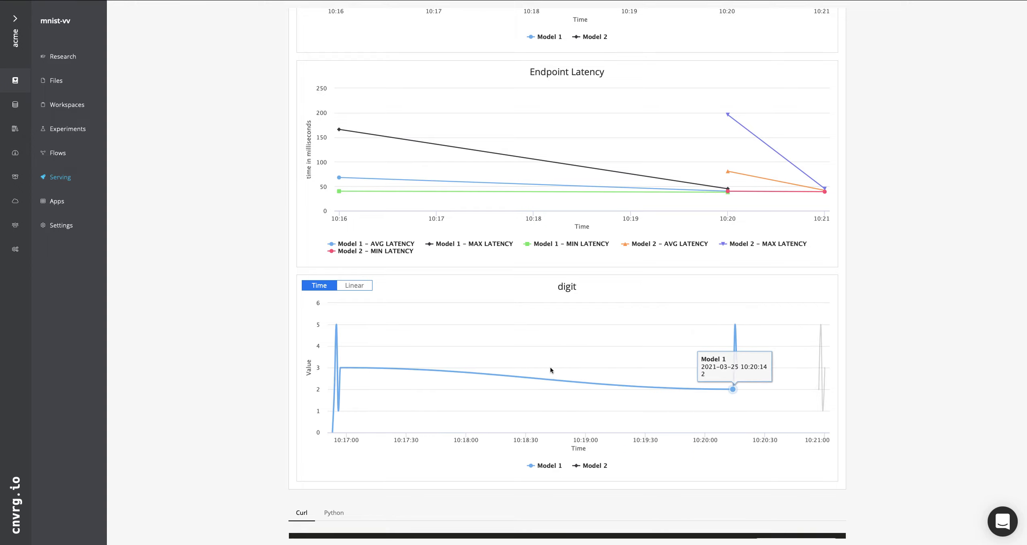
left_click_drag(715, 397, 747, 390)
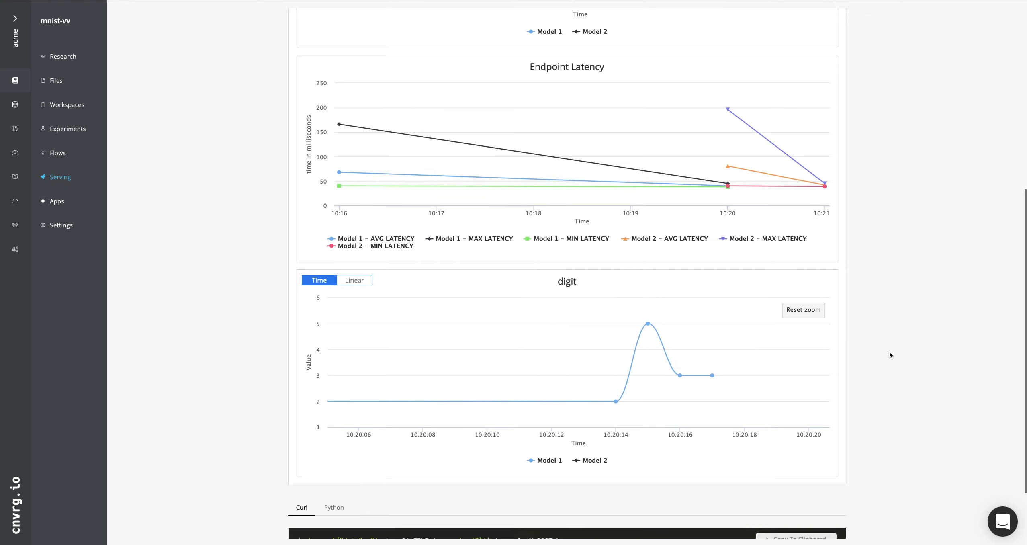
scroll(890, 352, "down", 3)
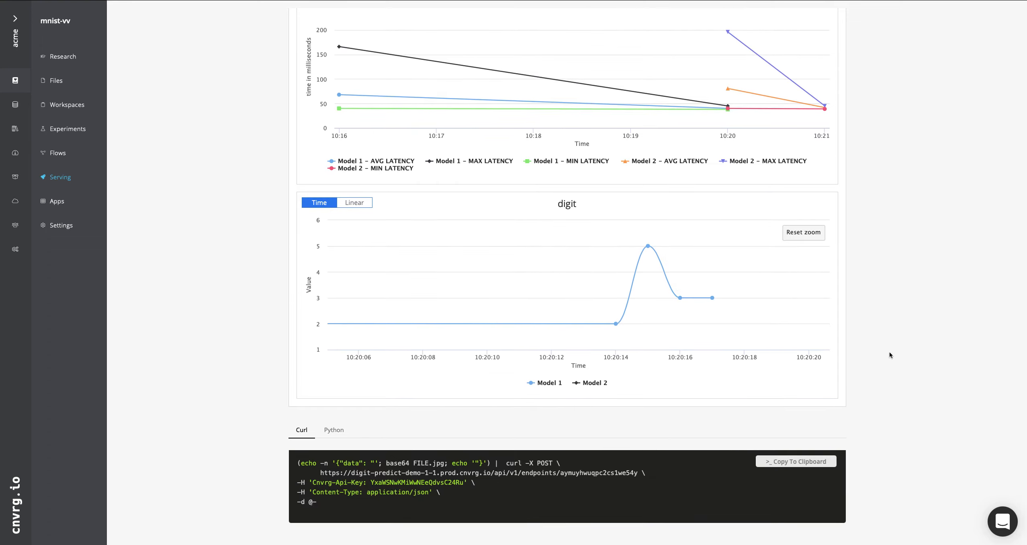